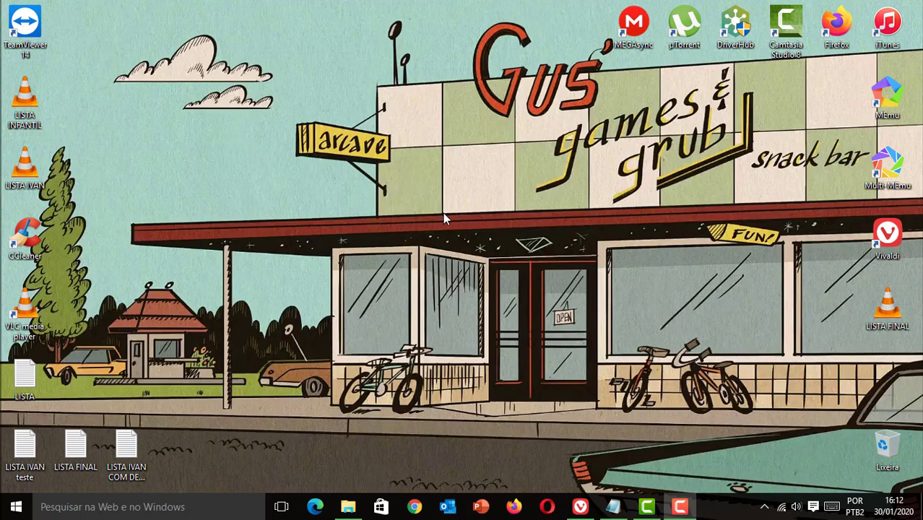
Bring up the Win10 Widgets folder in File Explorer
click(349, 507)
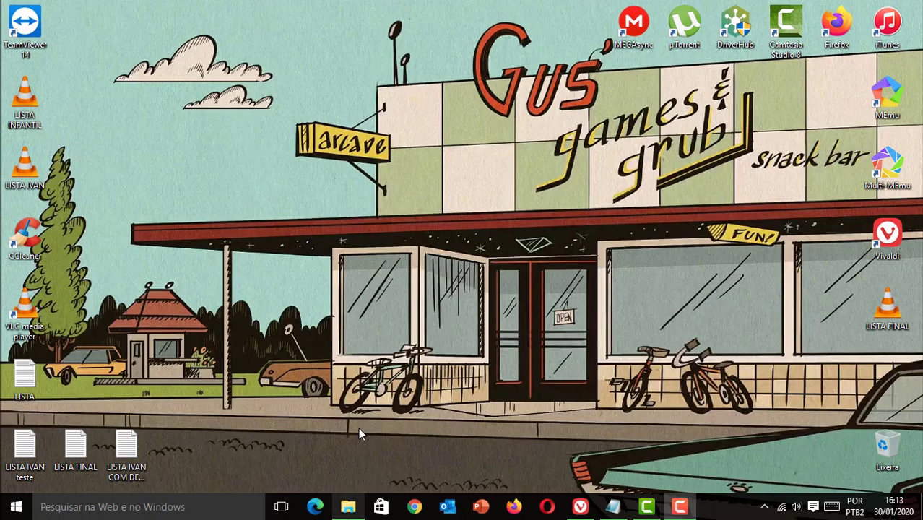
click(204, 118)
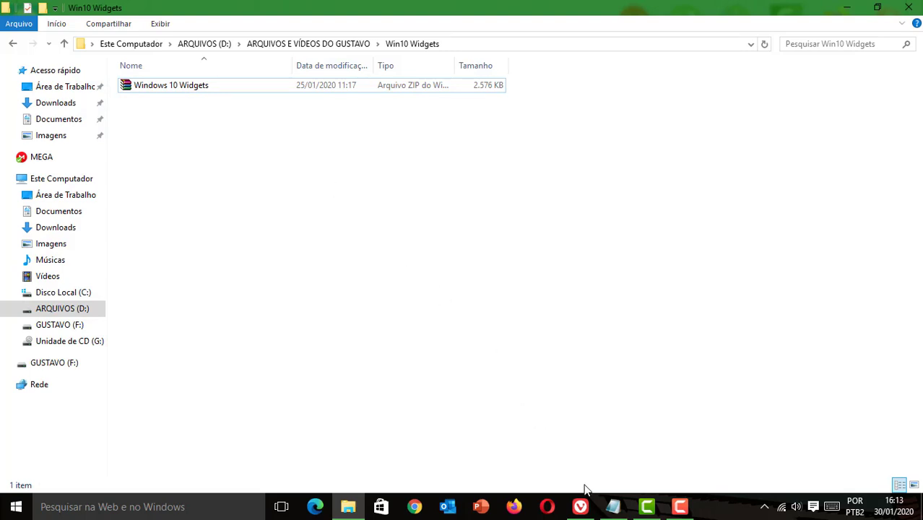
click(580, 506)
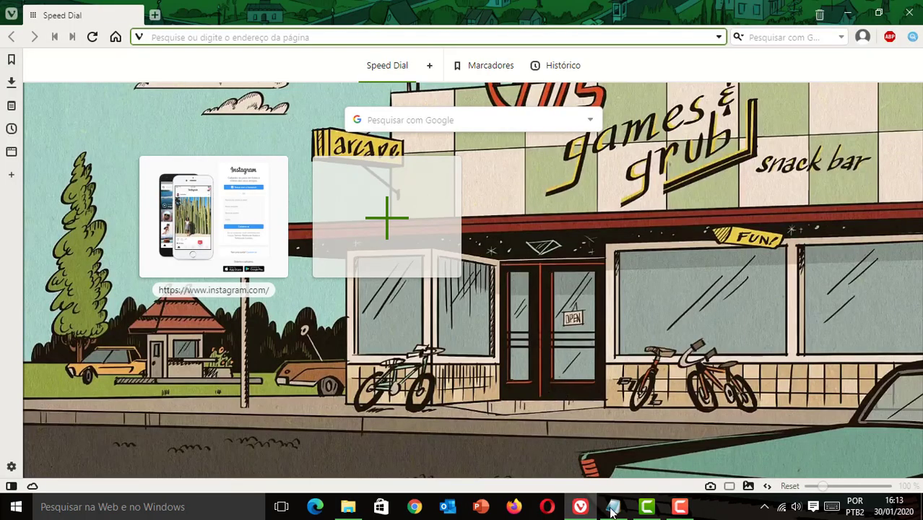
click(612, 507)
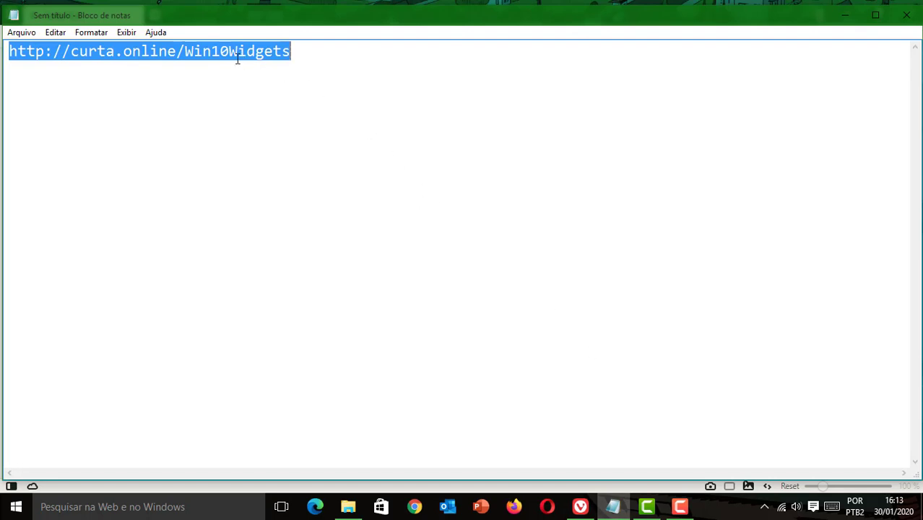
right_click(237, 59)
click(252, 102)
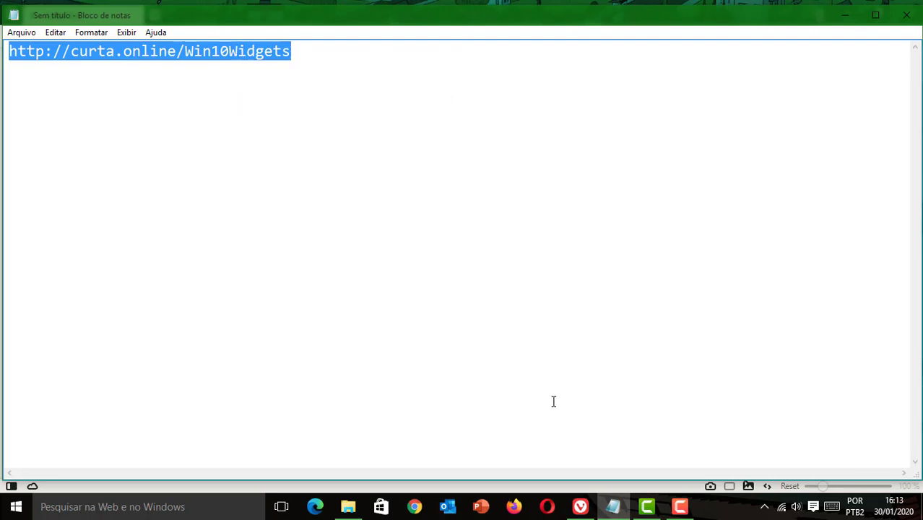
click(581, 508)
right_click(270, 37)
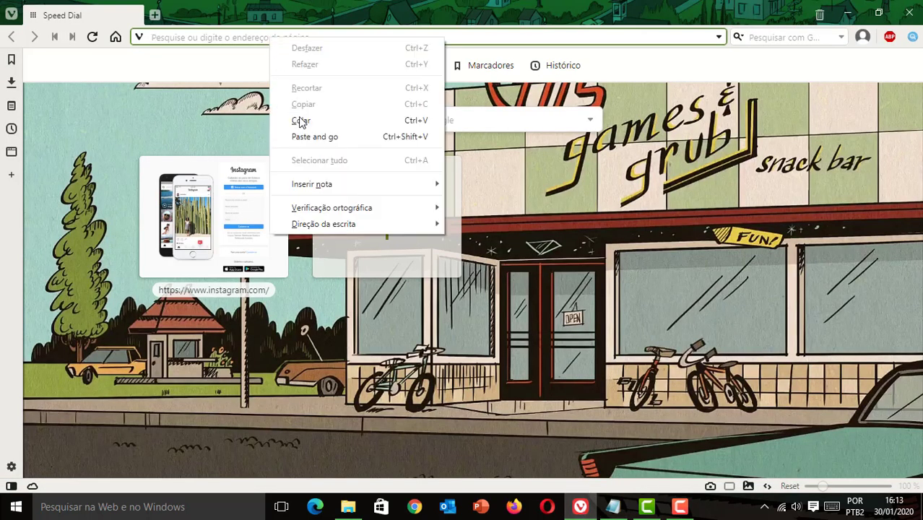
click(331, 138)
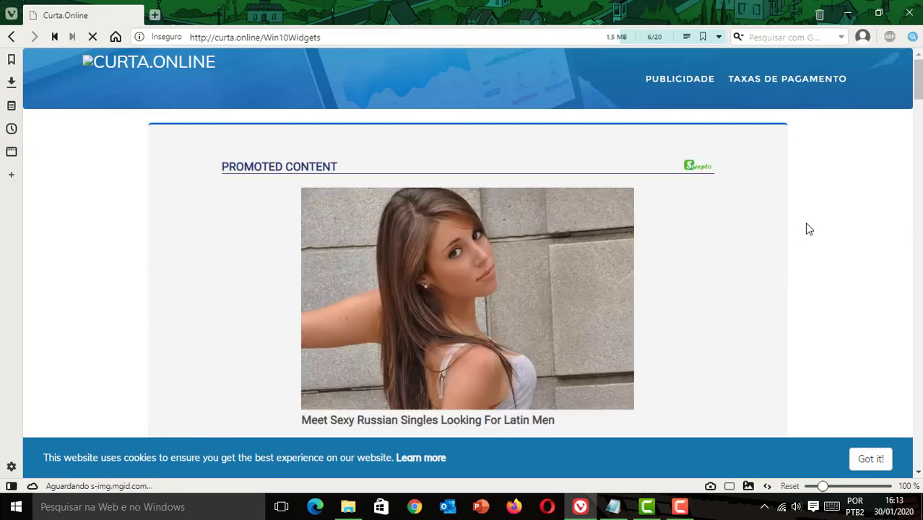
Complete the "Não sou um robô" check on the short-link page and proceed to the link page
drag(918, 75, 912, 433)
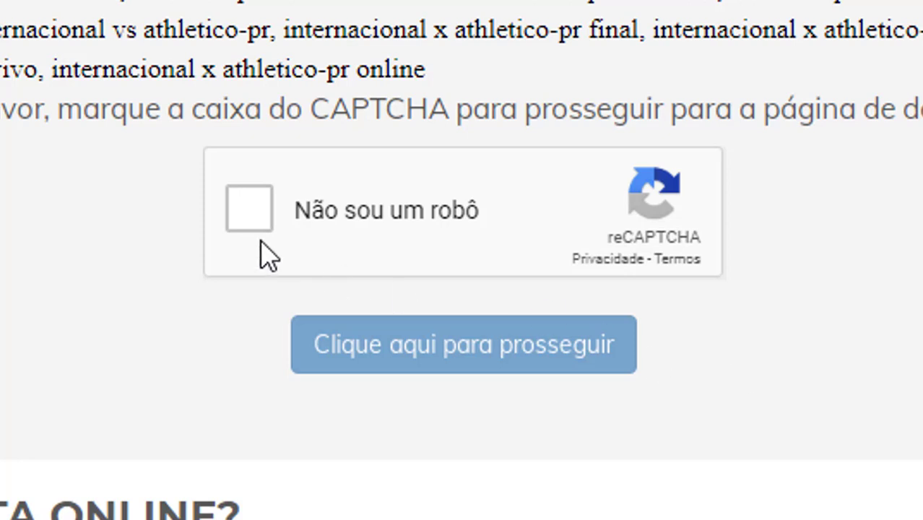
click(247, 206)
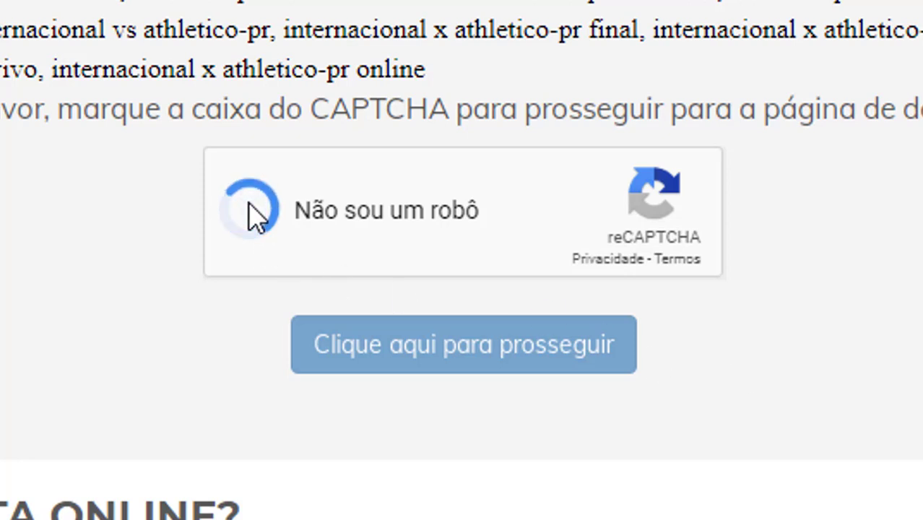
click(466, 360)
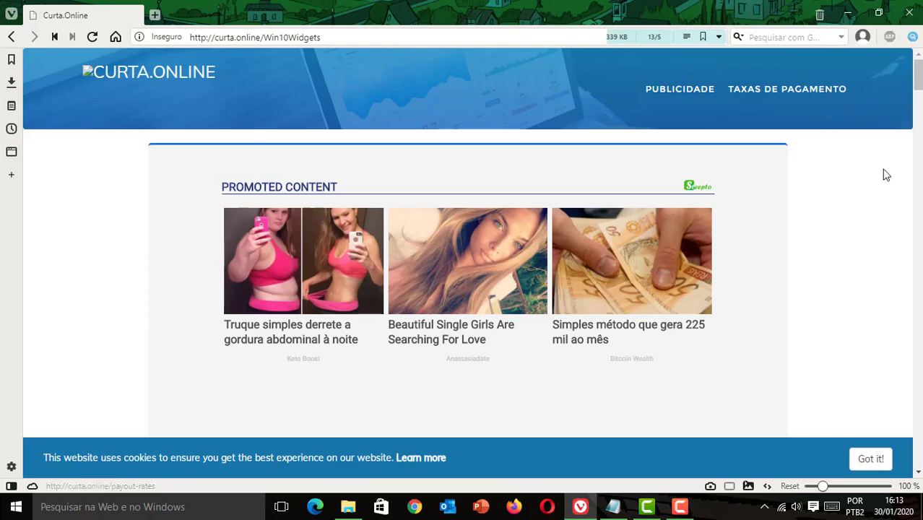
Get the destination link after the countdown and download Windows 10 Widgets.zip from MEGA
drag(916, 98, 912, 126)
scroll(912, 126, down, 15)
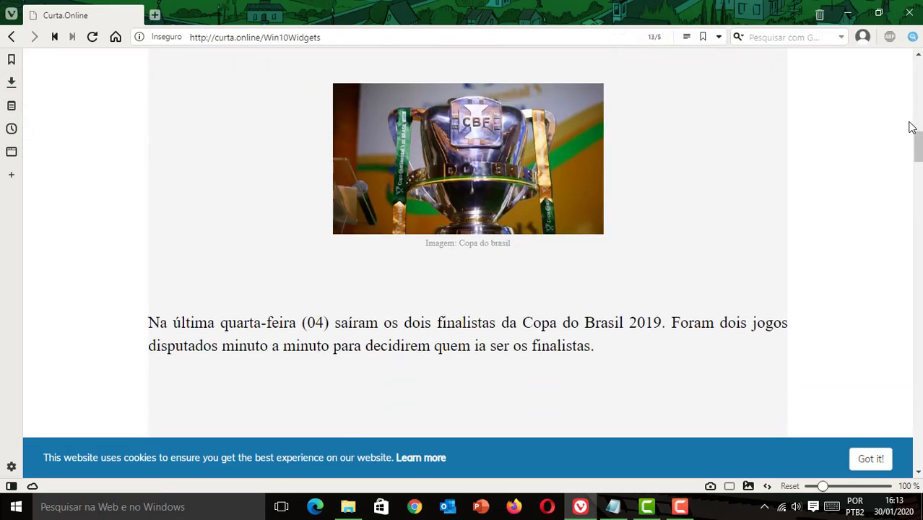
scroll(912, 126, down, 20)
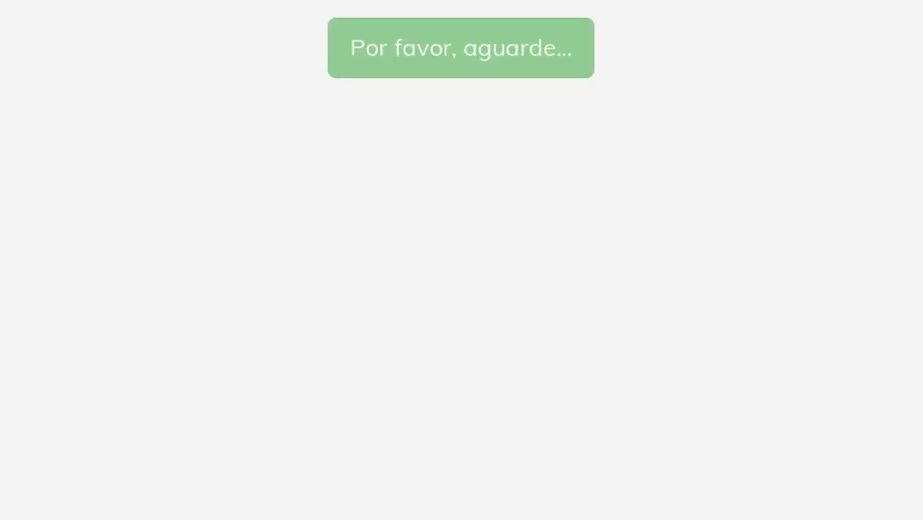
scroll(566, 198, up, 2)
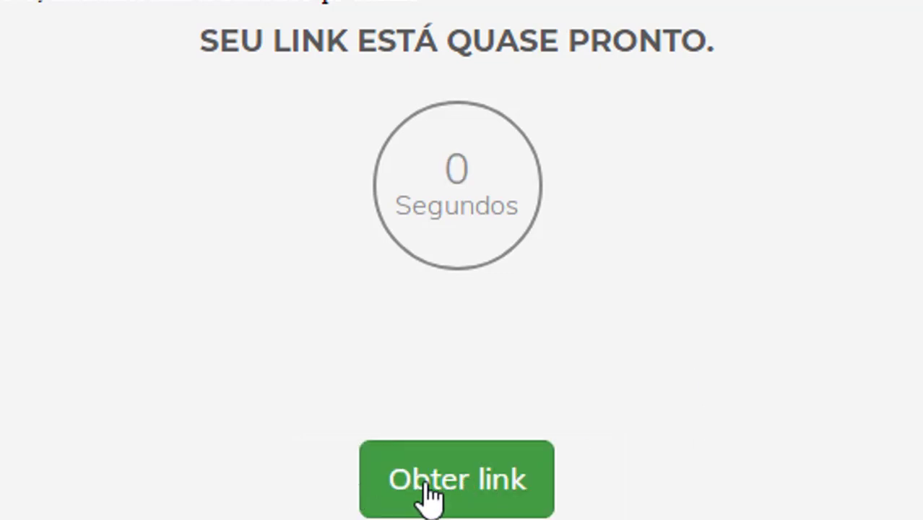
click(458, 480)
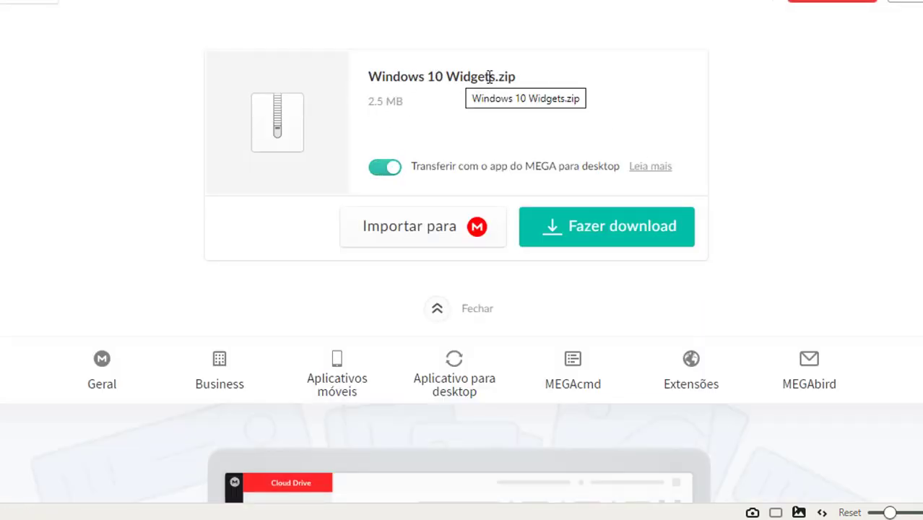
click(666, 241)
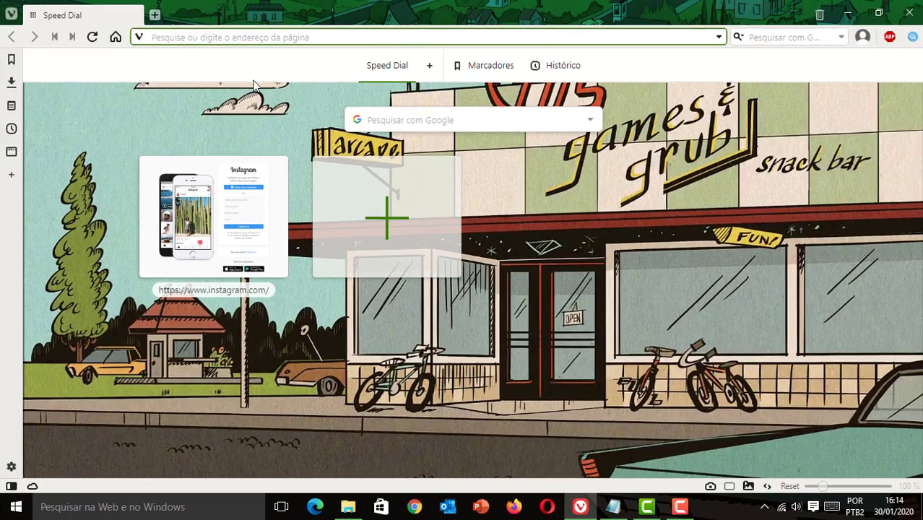
Return to the Win10 Widgets folder in File Explorer and extract the Windows 10 Widgets archive there
click(849, 15)
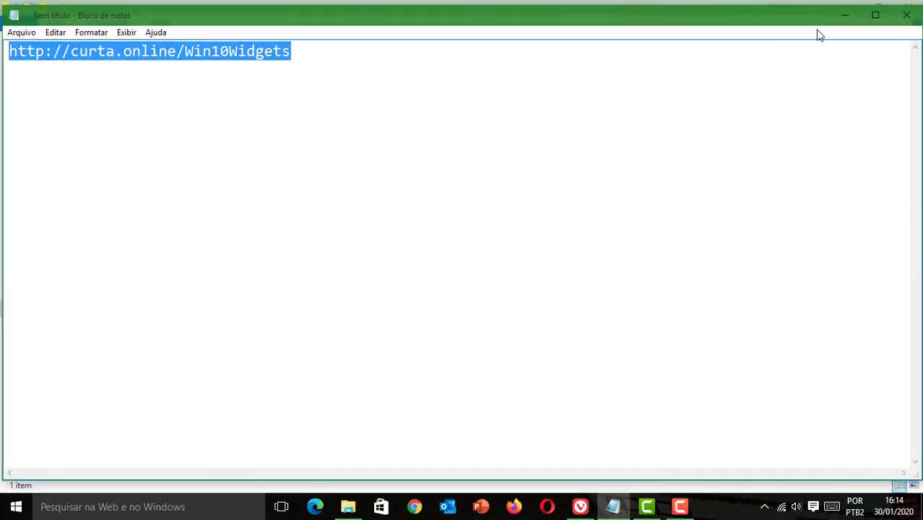
click(844, 16)
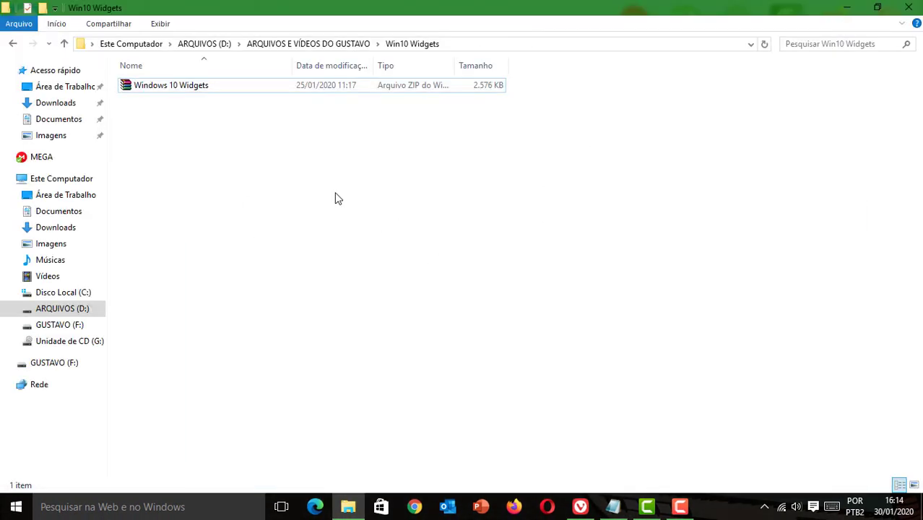
click(189, 87)
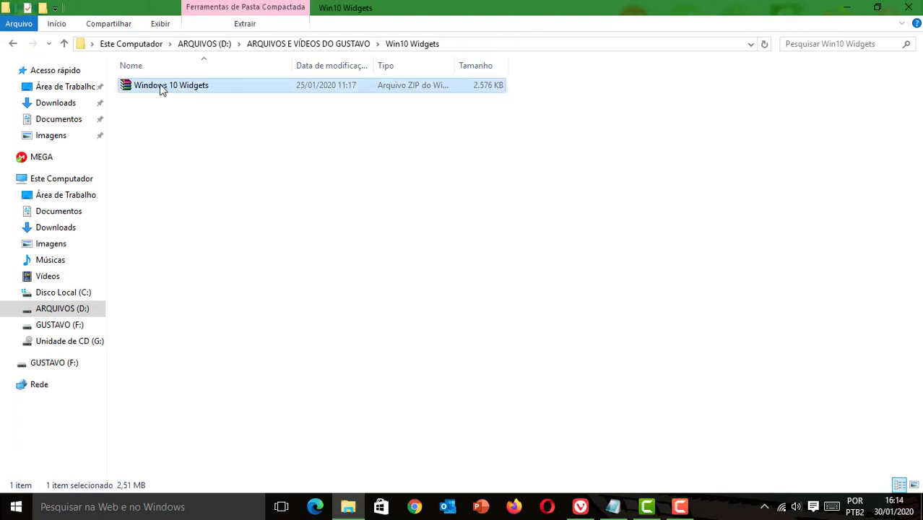
right_click(162, 88)
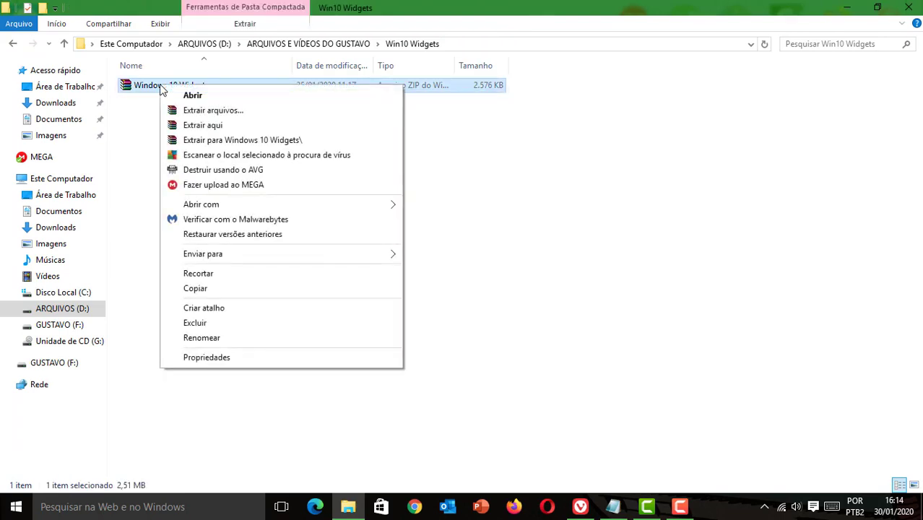
click(233, 126)
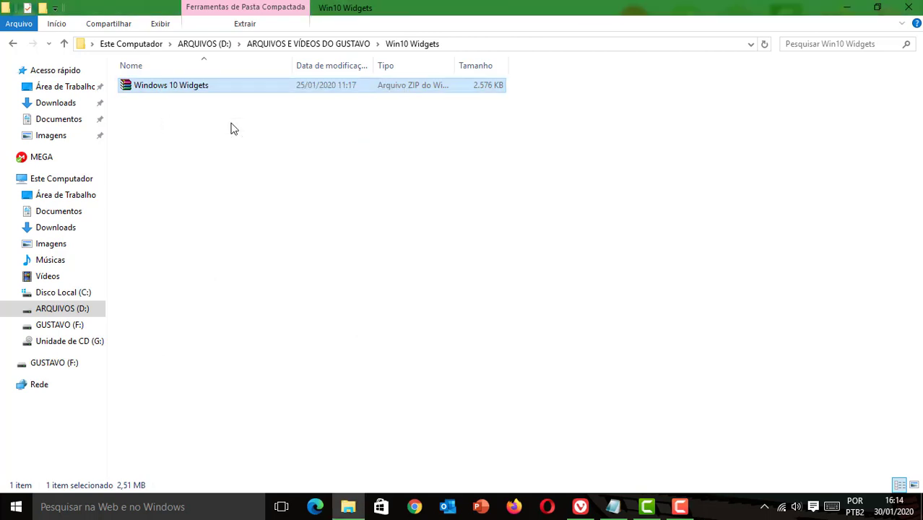
click(237, 141)
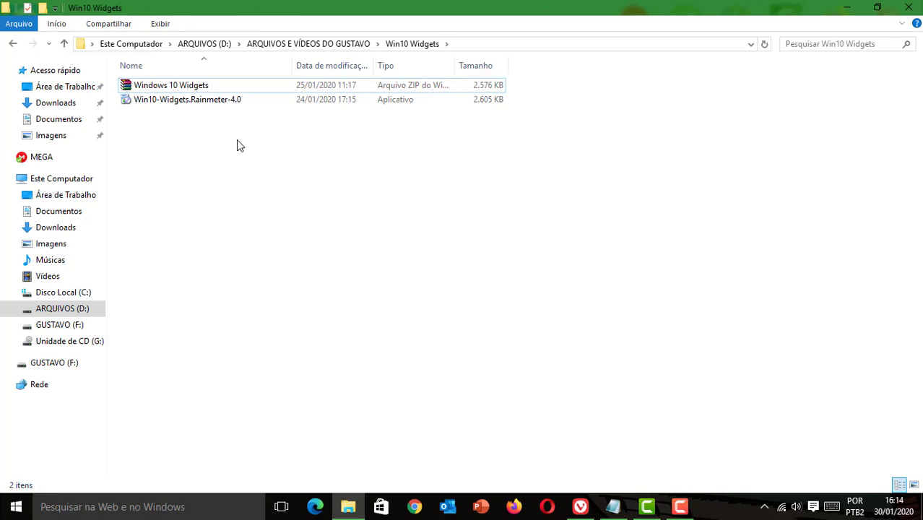
Install Win10-Widgets.Rainmeter-4.0 in Brazilian Portuguese with the standard installation, 64-bit version and start with Windows, running Rainmeter on completion
double_click(169, 104)
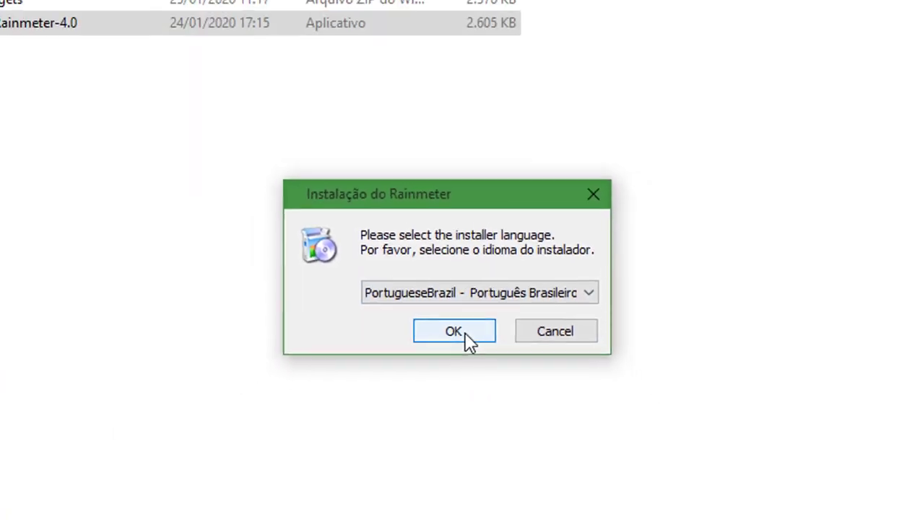
click(465, 333)
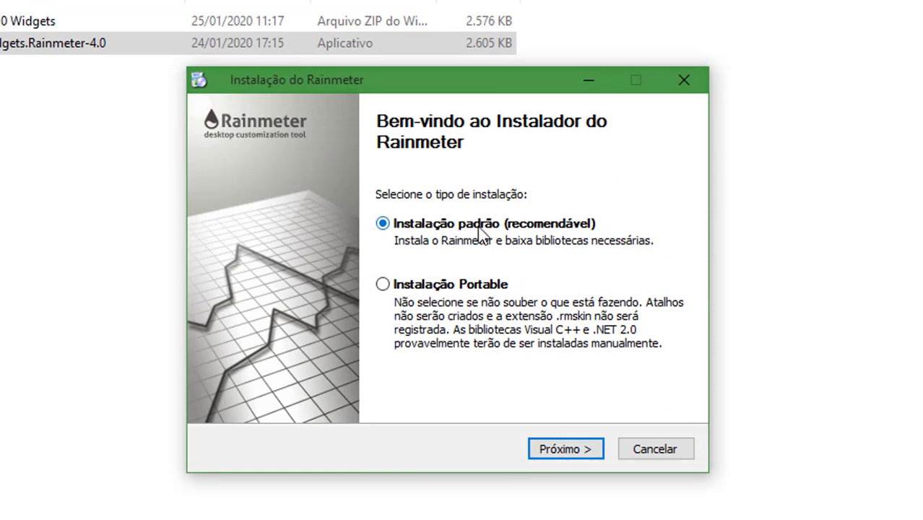
click(578, 450)
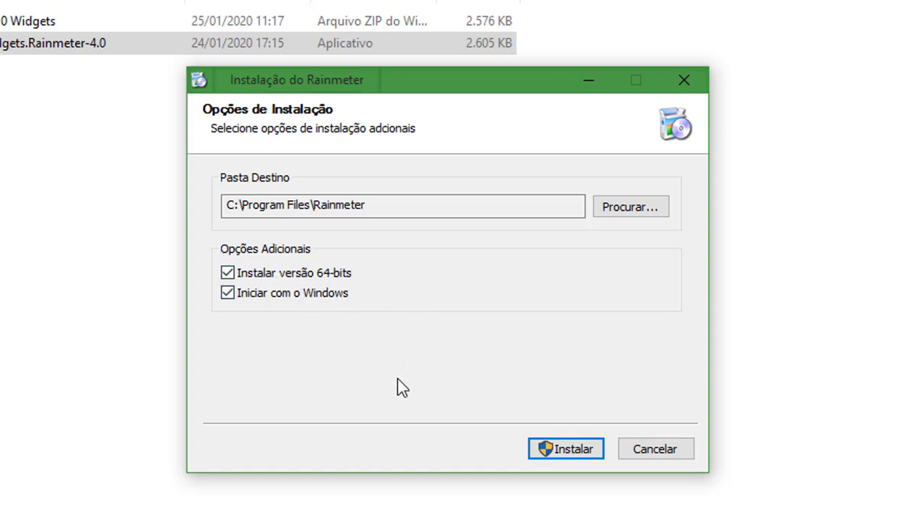
click(567, 440)
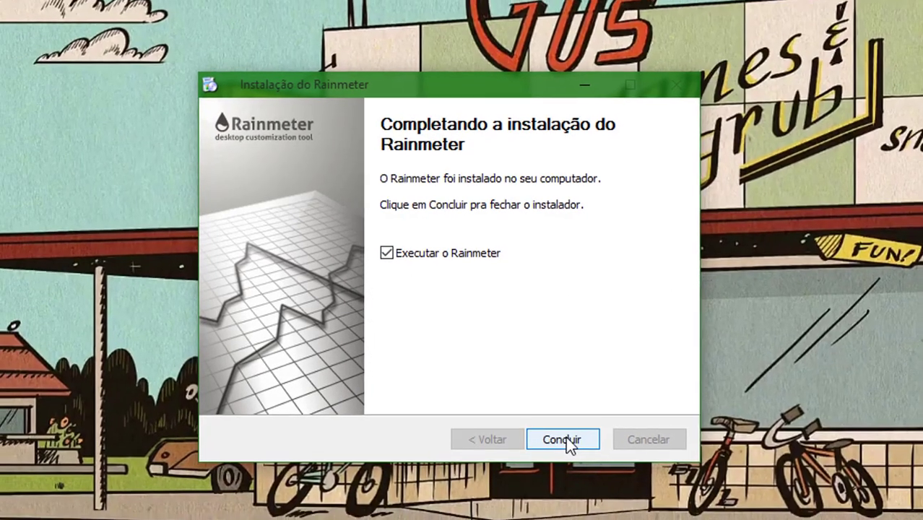
click(567, 459)
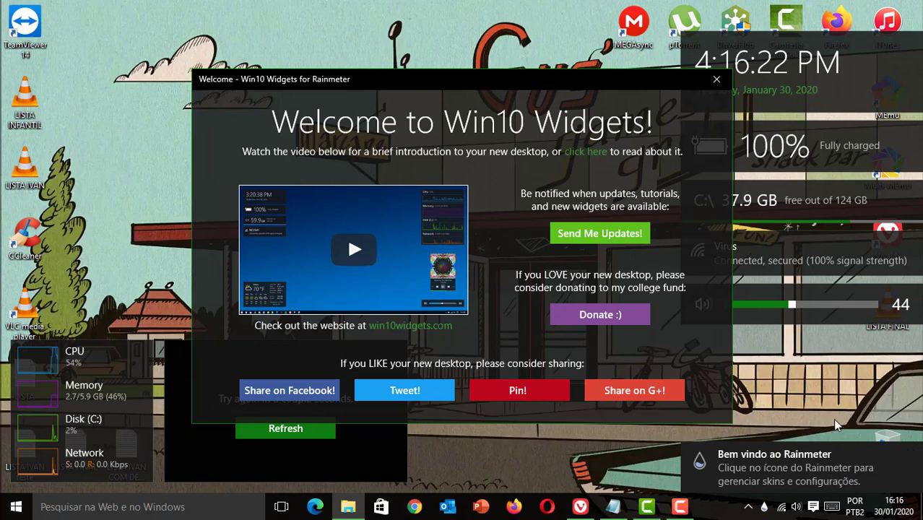
Dismiss the Rainmeter notification and close the Win10 Widgets welcome window
click(911, 455)
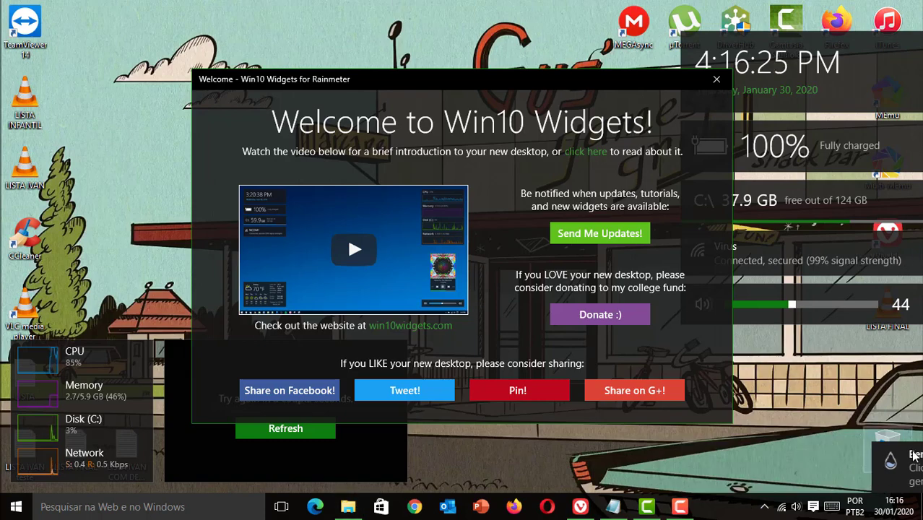
click(716, 79)
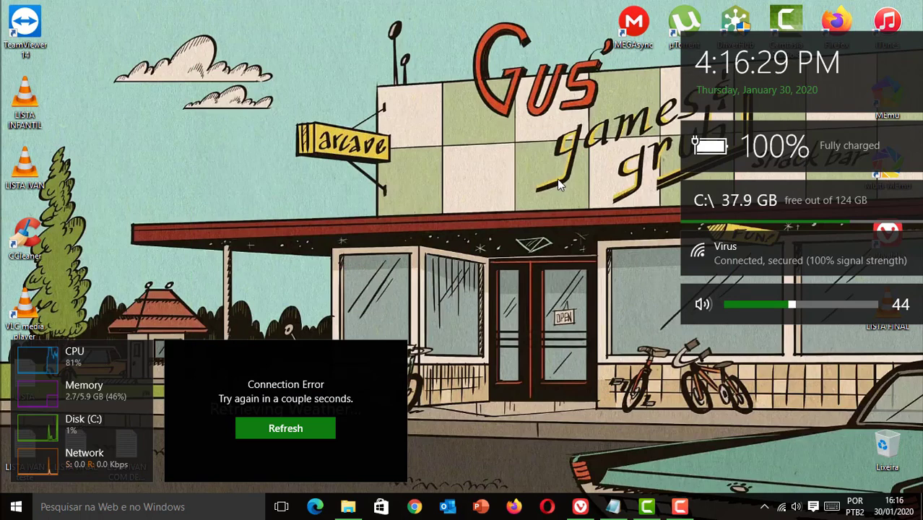
Move the clock, battery, C: drive, Wi-Fi and volume widgets toward the middle of the desktop, with the volume widget just above the battery
drag(843, 69, 421, 76)
drag(781, 142, 573, 155)
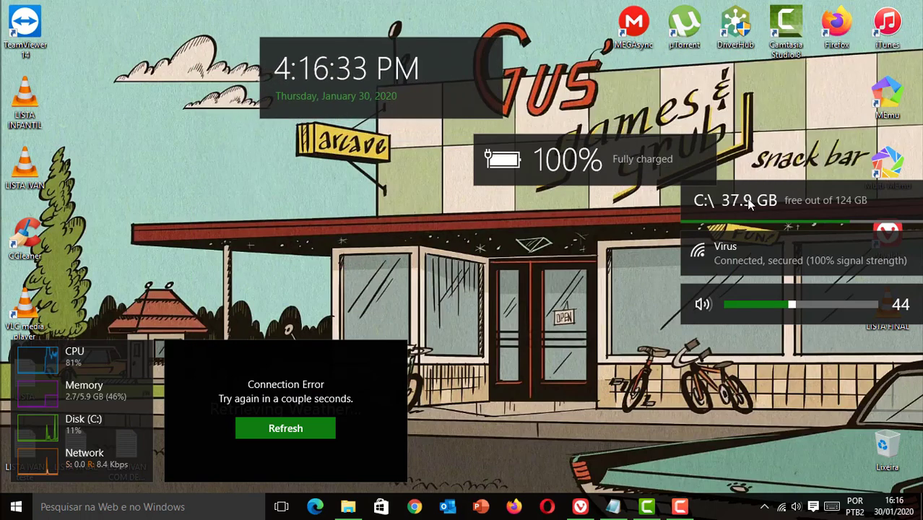
drag(677, 200, 434, 220)
drag(751, 256, 498, 301)
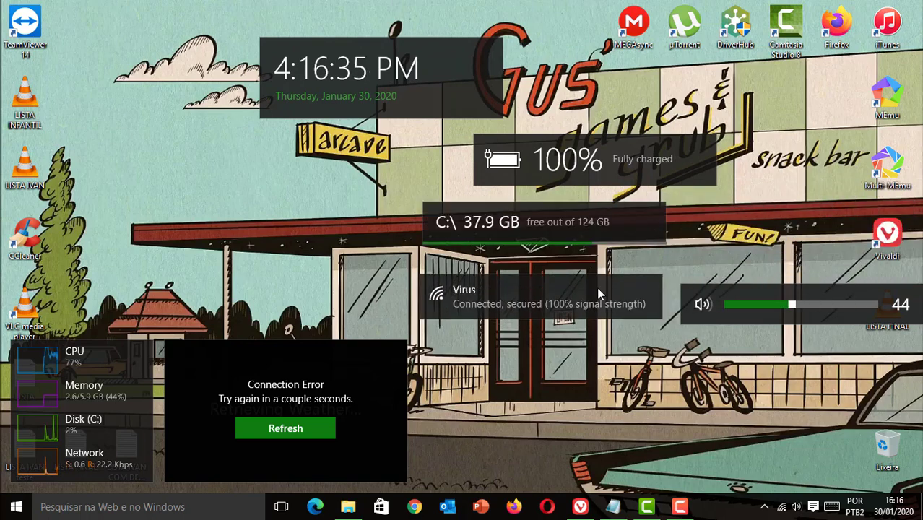
drag(744, 296, 614, 114)
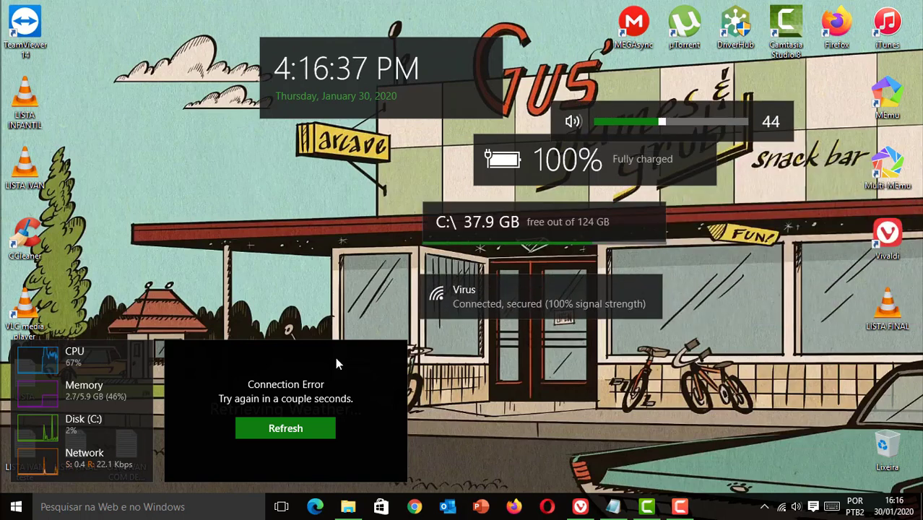
Place the CPU, memory, disk and network monitor widget beside the clock and the weather widget below them
drag(335, 357, 329, 154)
drag(96, 396, 157, 82)
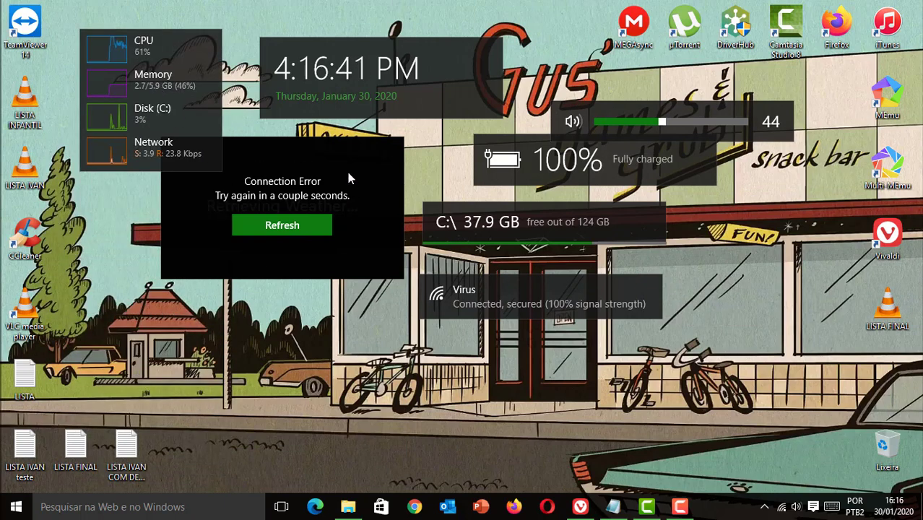
drag(346, 170, 339, 225)
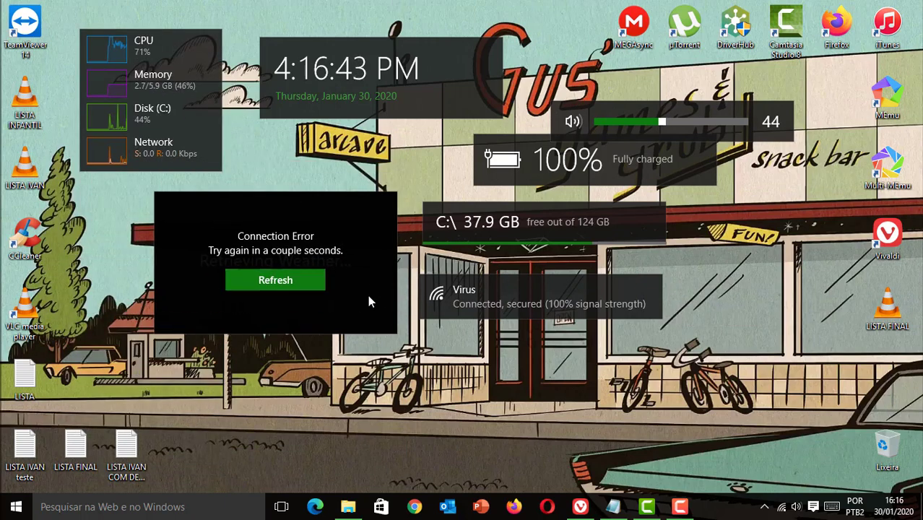
Unload the weather widget's skin to remove it from the desktop
right_click(348, 207)
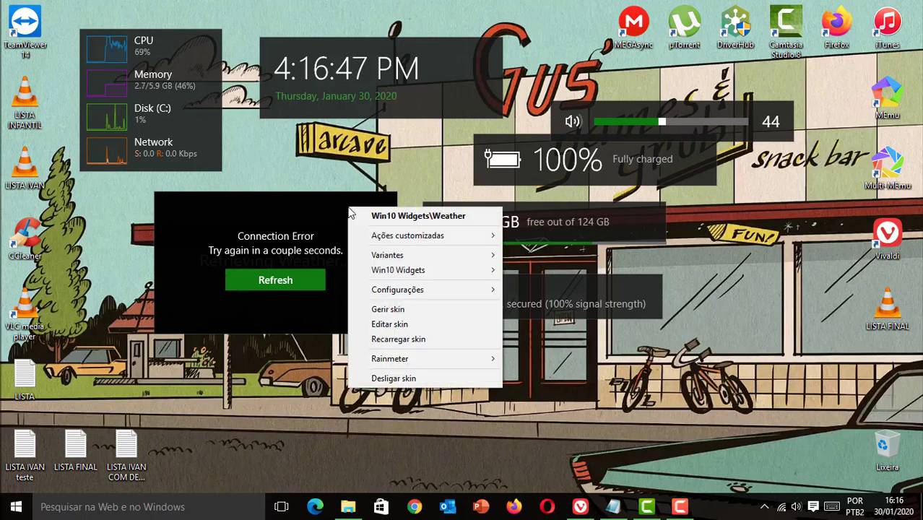
click(406, 378)
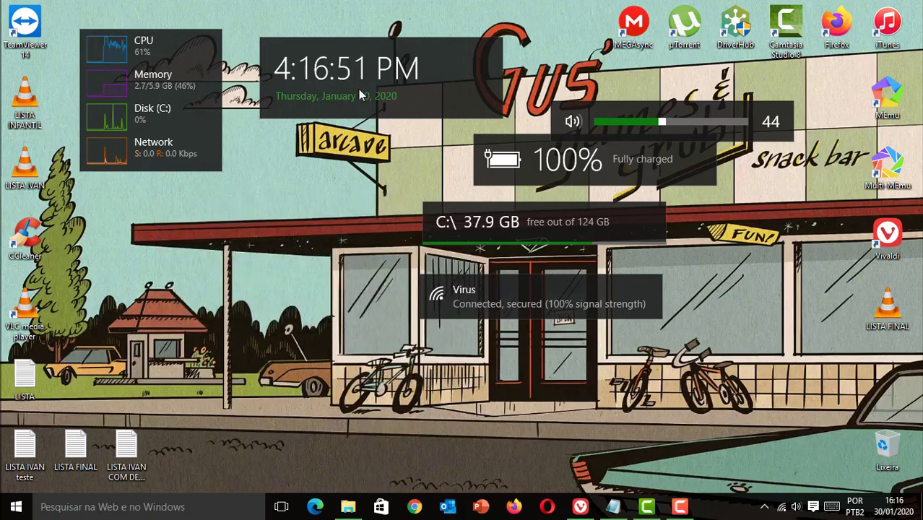
Move the clock widget below the CPU, memory, disk and network monitor, and unload the Wi-Fi widget's skin
drag(382, 77, 215, 243)
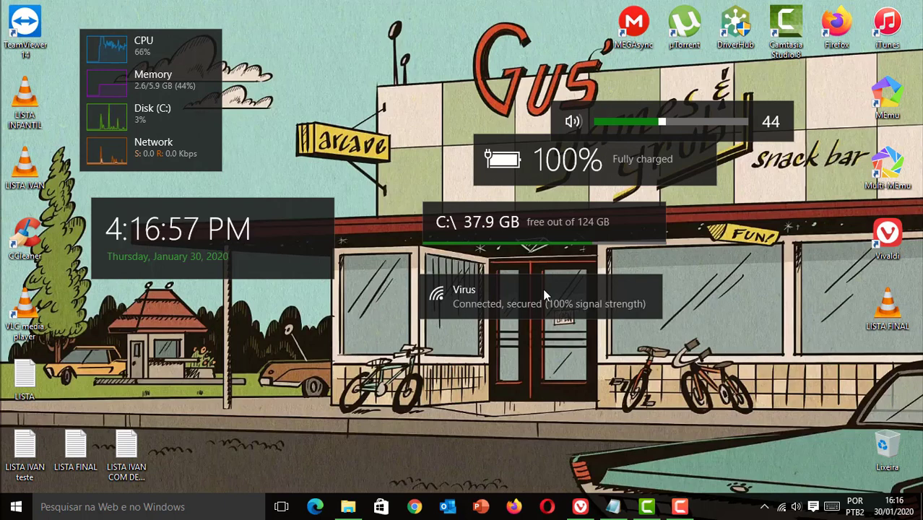
drag(544, 294, 515, 302)
right_click(532, 309)
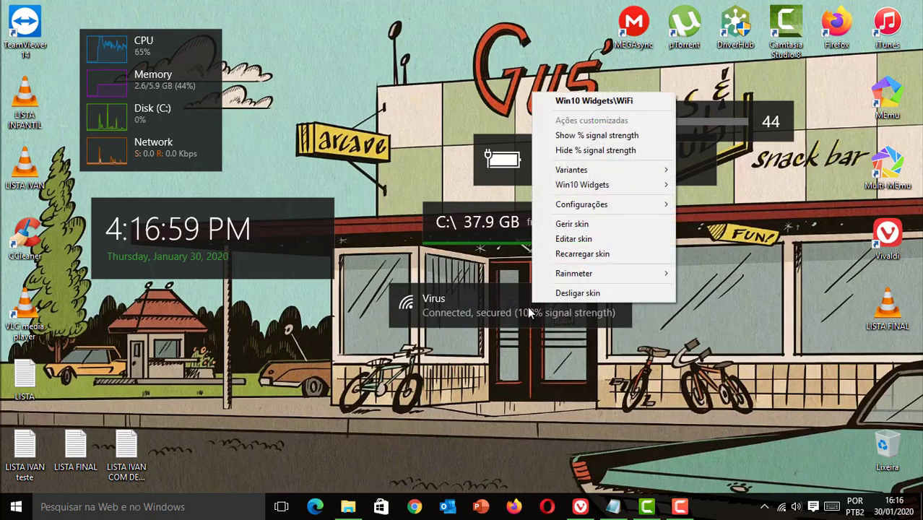
click(556, 296)
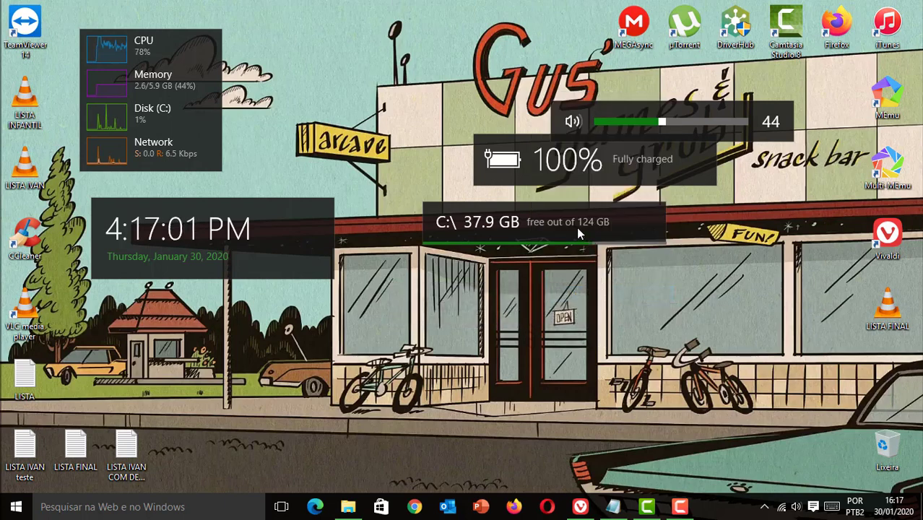
Shift the C: drive widget slightly, place the volume widget above the battery widget and raise its volume to 100
drag(576, 227, 622, 251)
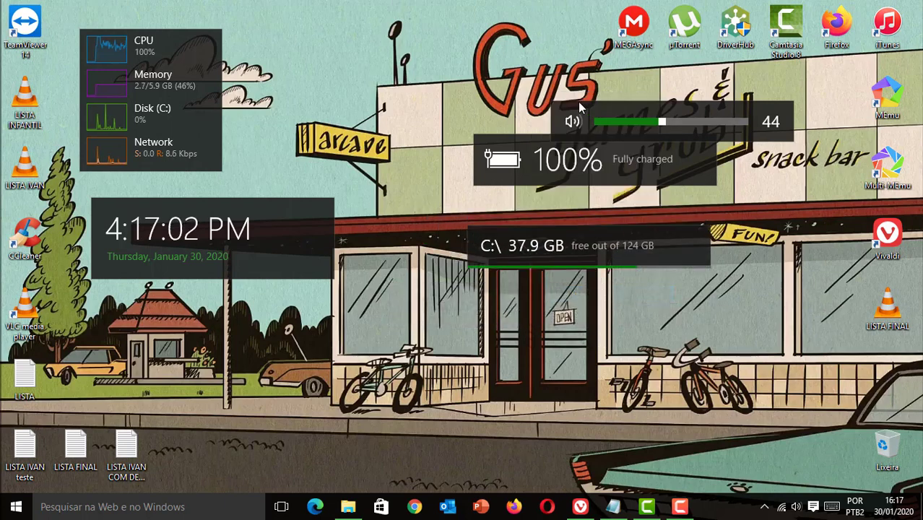
drag(578, 101, 502, 65)
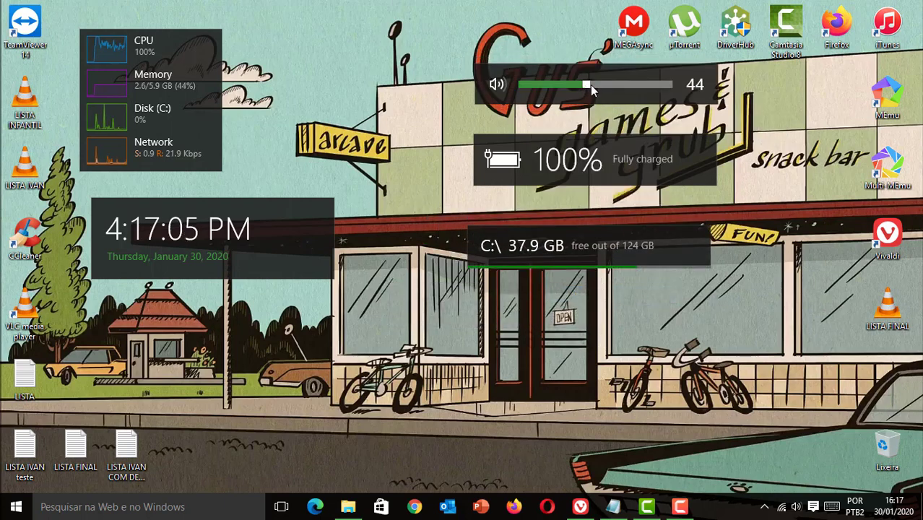
drag(589, 84, 673, 85)
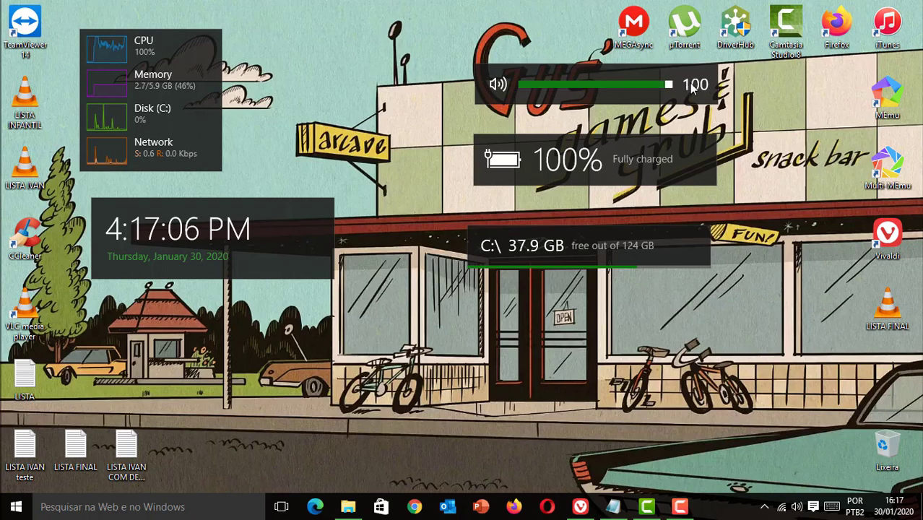
Move the volume and battery widgets to the lower part of the desktop and the C: drive widget just above the battery
drag(618, 70, 774, 316)
drag(567, 162, 426, 351)
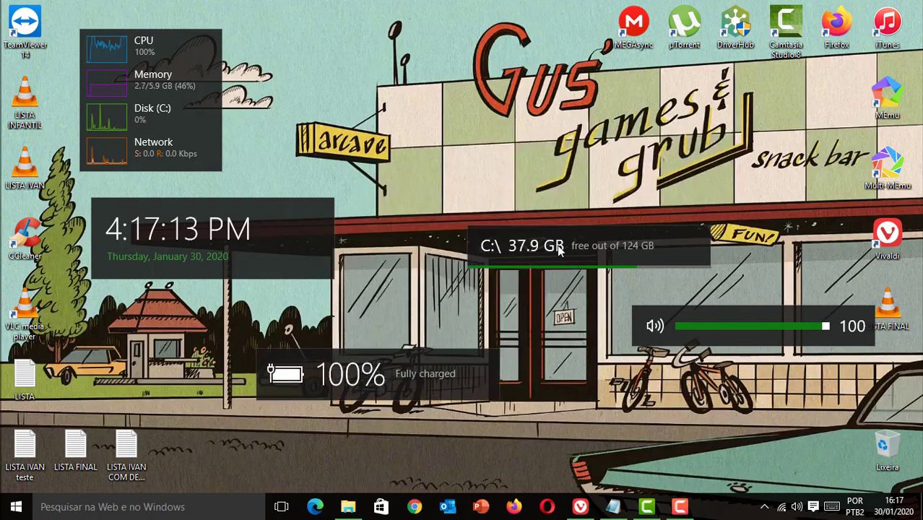
drag(520, 249, 428, 287)
Move the clock widget over the wallpaper's "games & grub" sign and switch it to 24-hour time
drag(175, 226, 690, 92)
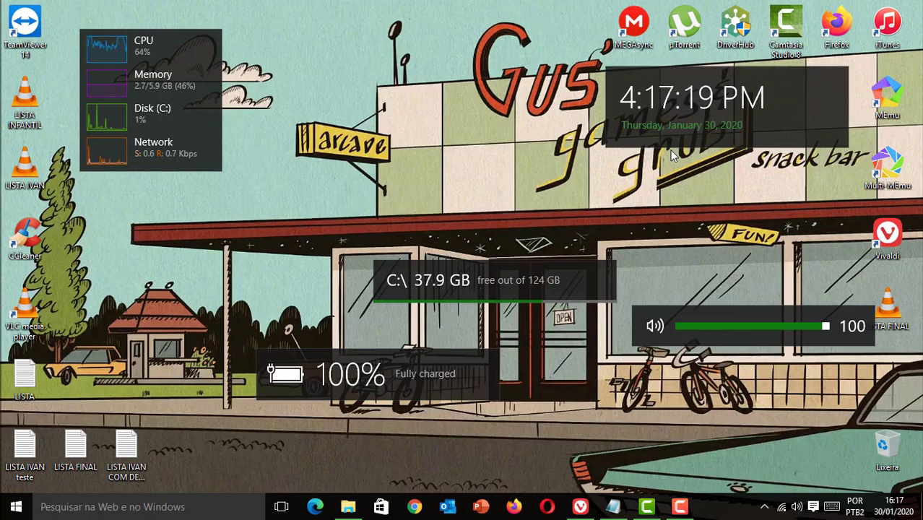
right_click(681, 100)
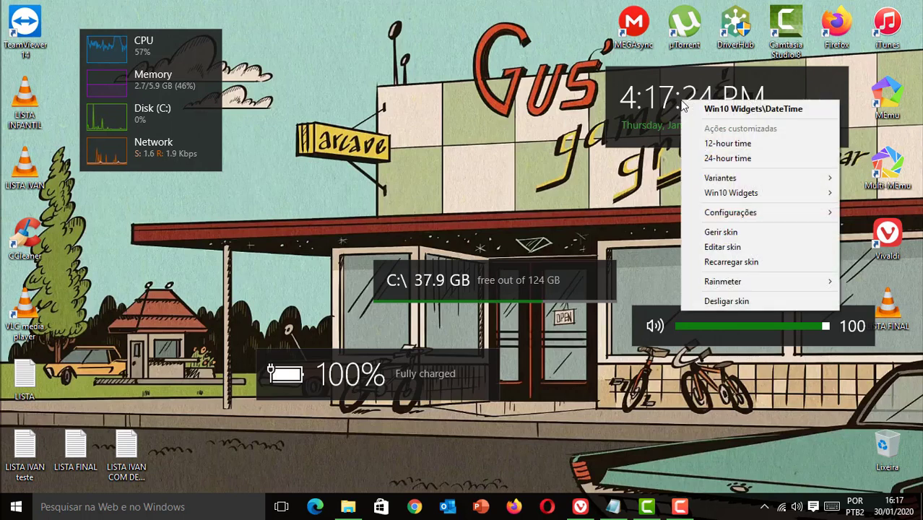
click(728, 158)
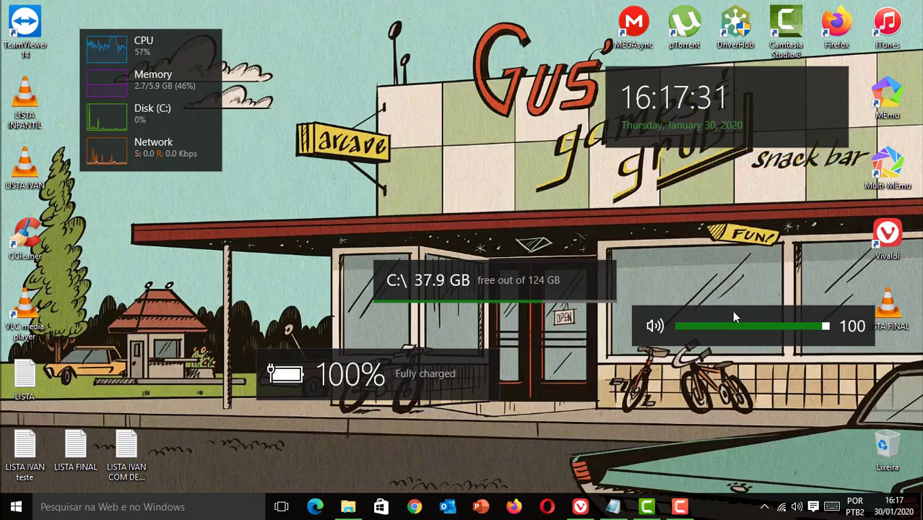
Place the volume widget beside the battery widget and the C: drive widget directly beneath the clock
drag(747, 319, 590, 383)
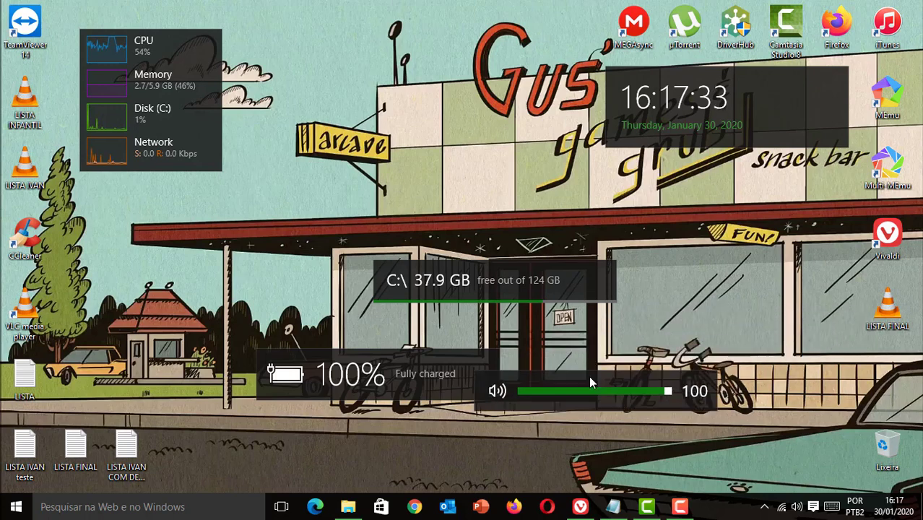
drag(459, 283, 699, 182)
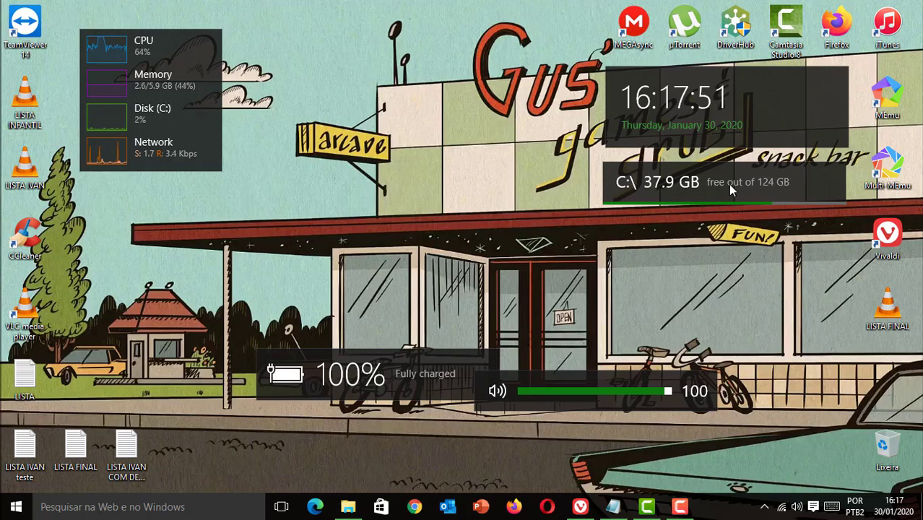
Open the C: drive widget's skin file for editing and find the text "free out" in it
right_click(700, 182)
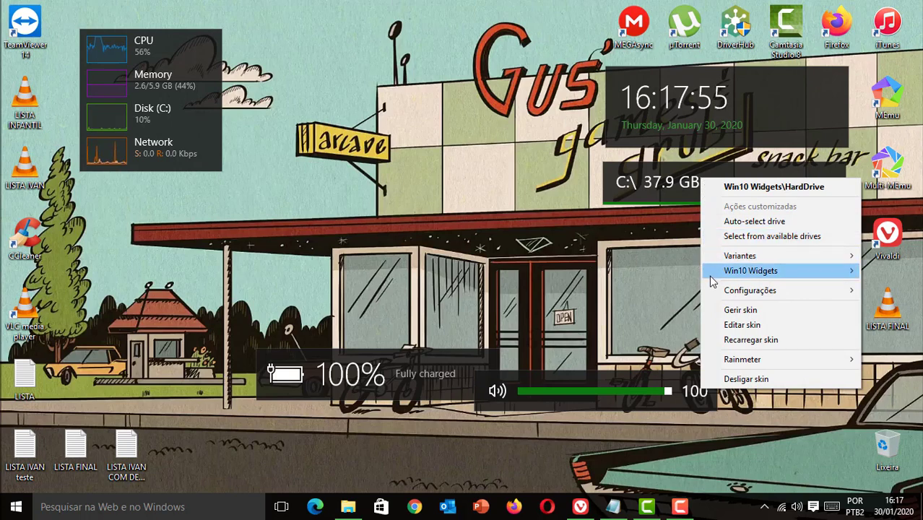
mouse_move(711, 270)
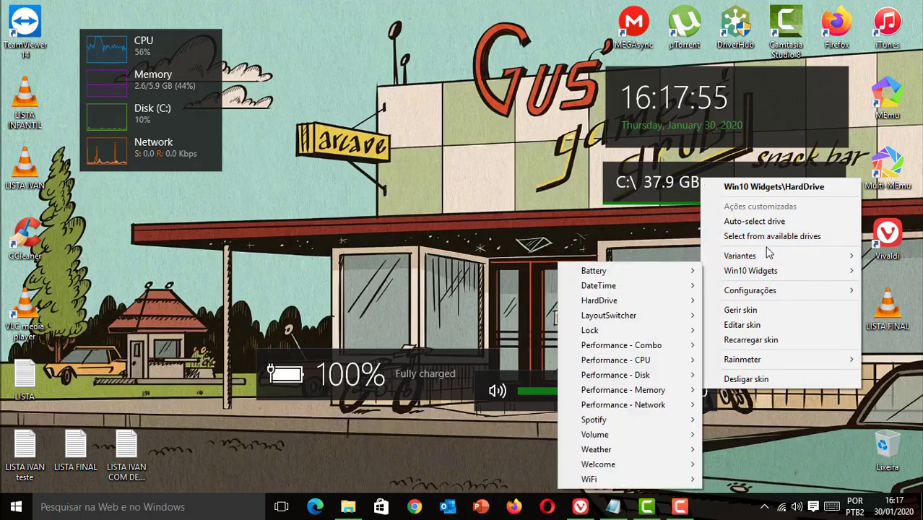
click(756, 324)
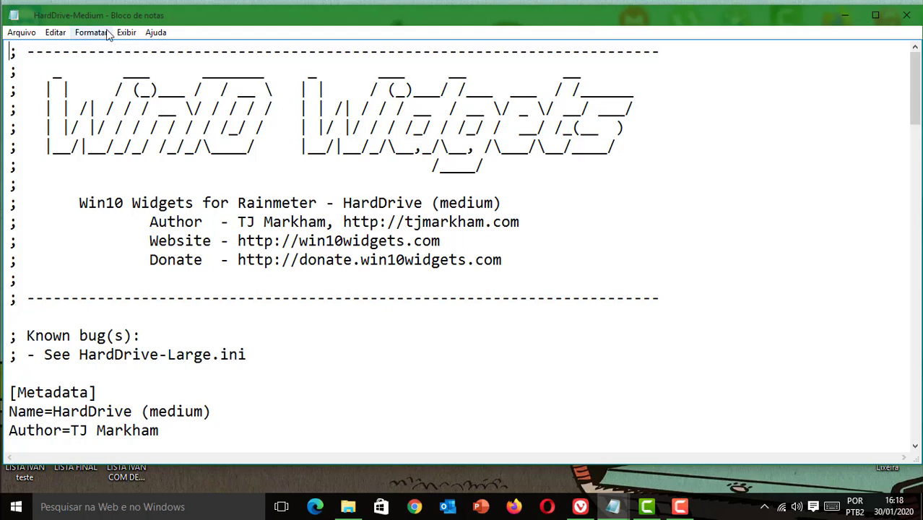
click(55, 34)
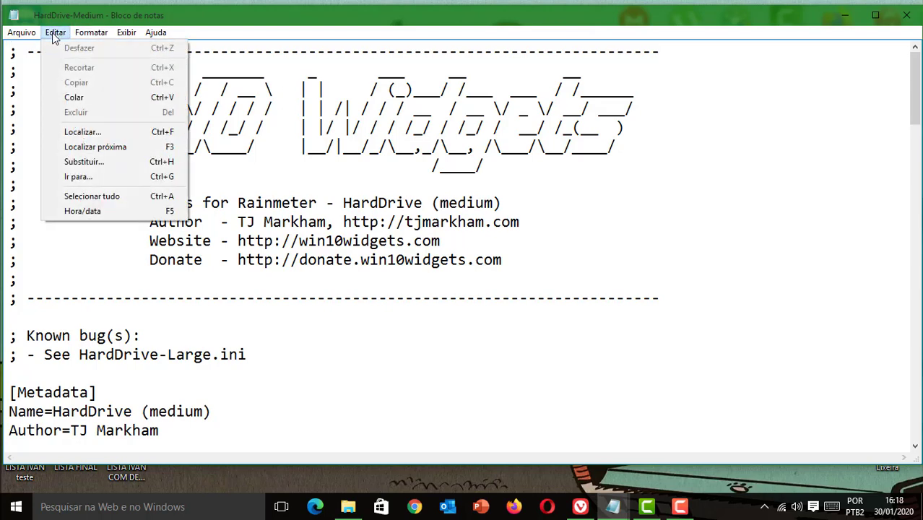
click(80, 132)
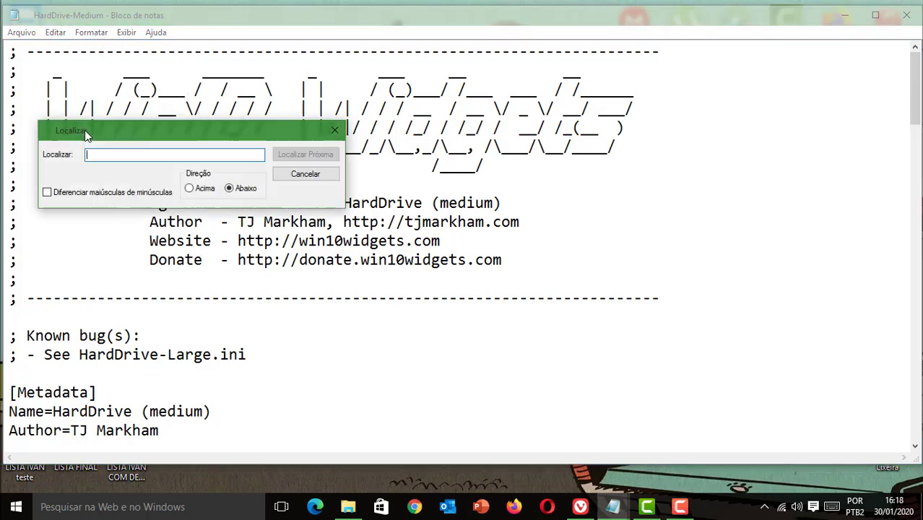
drag(173, 127, 194, 143)
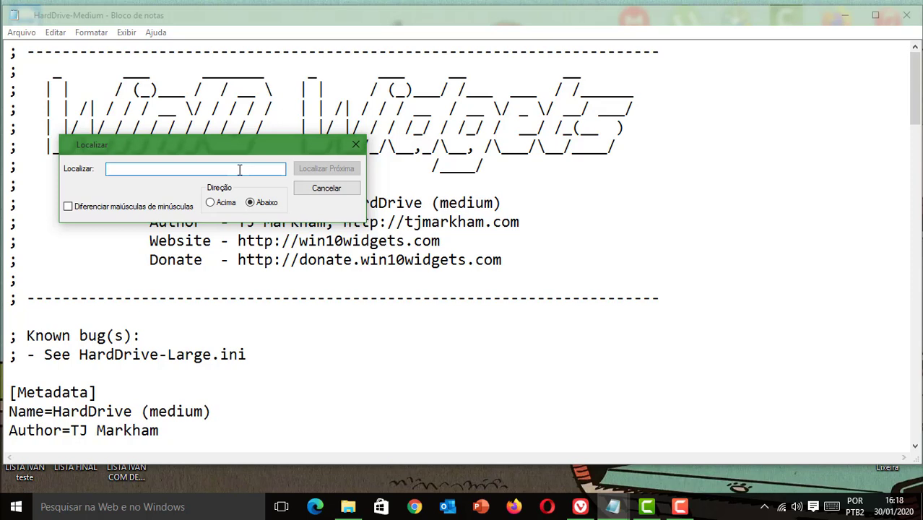
text(h)
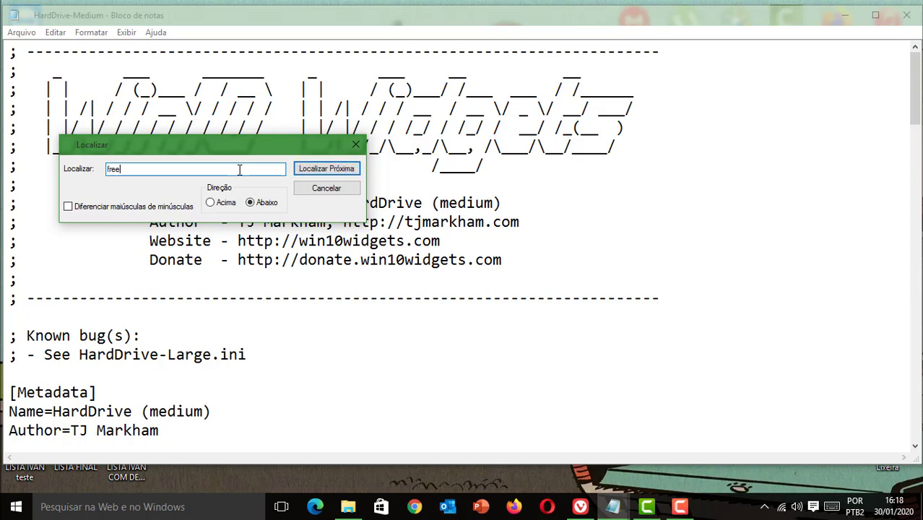
text(reeout)
key(Return)
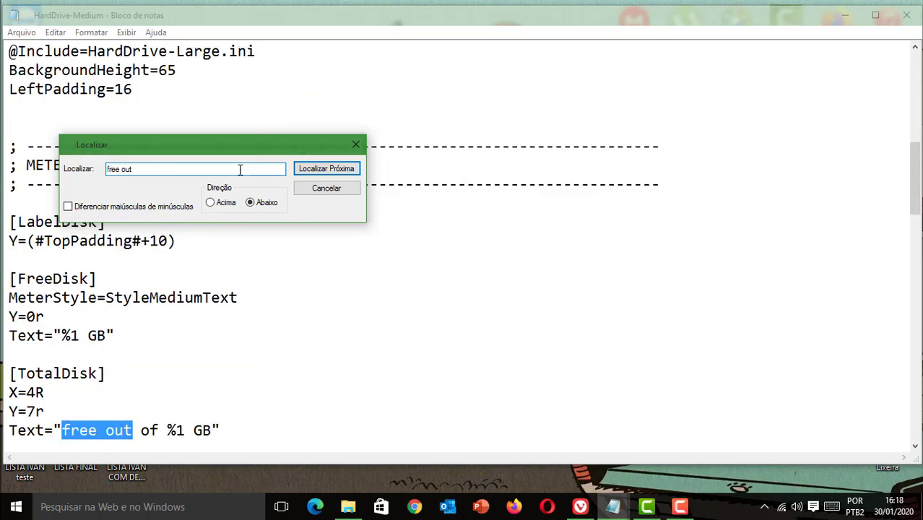
click(356, 143)
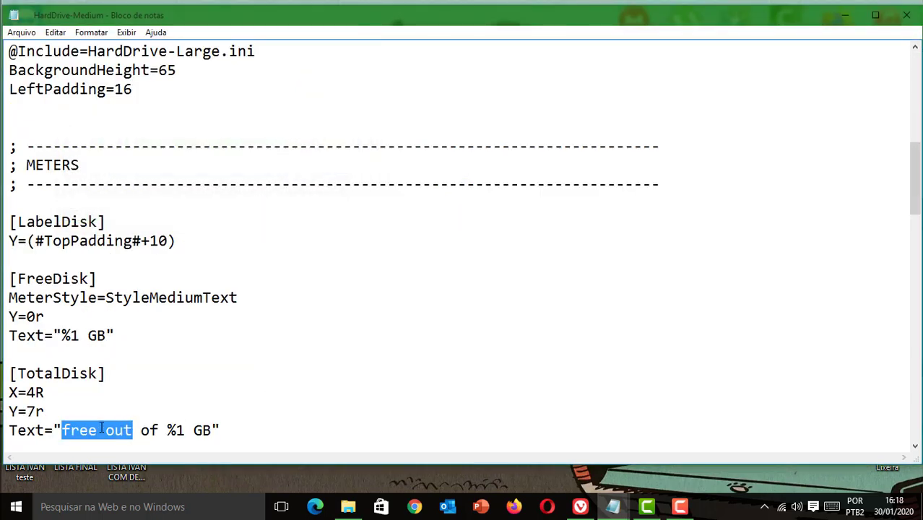
Replace "free out of" with "Livres de" in the Text value of the [TotalDisk] section
click(71, 429)
drag(63, 429, 158, 432)
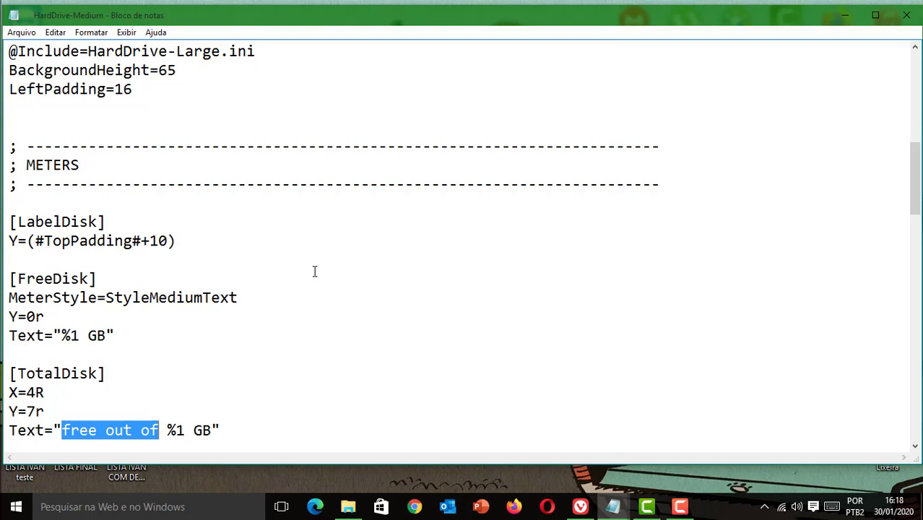
text(L)
text(ivres)
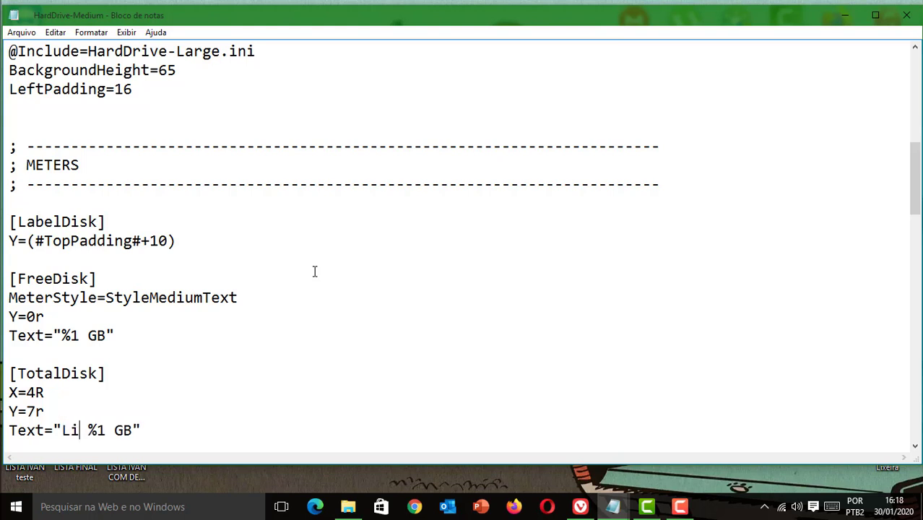
text( de)
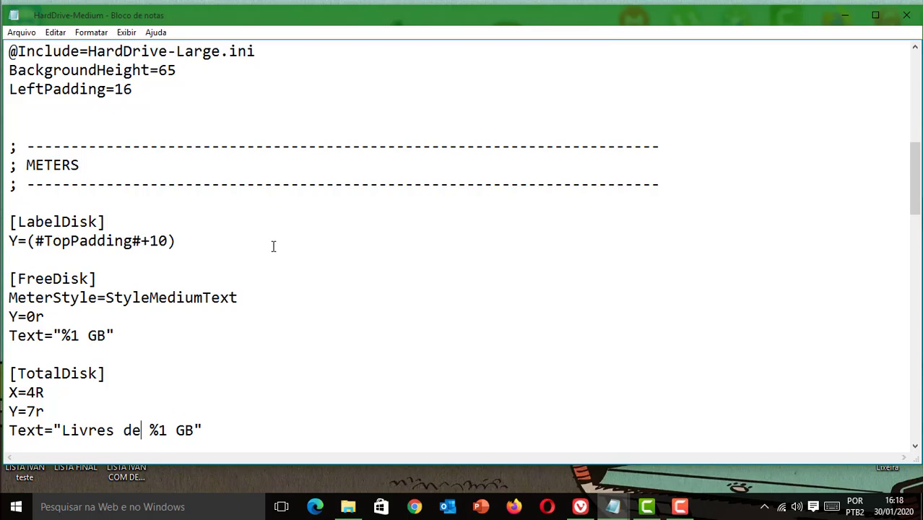
Save and close the HardDrive-Medium file, and reload the C: drive widget's skin to apply the translated label
click(21, 32)
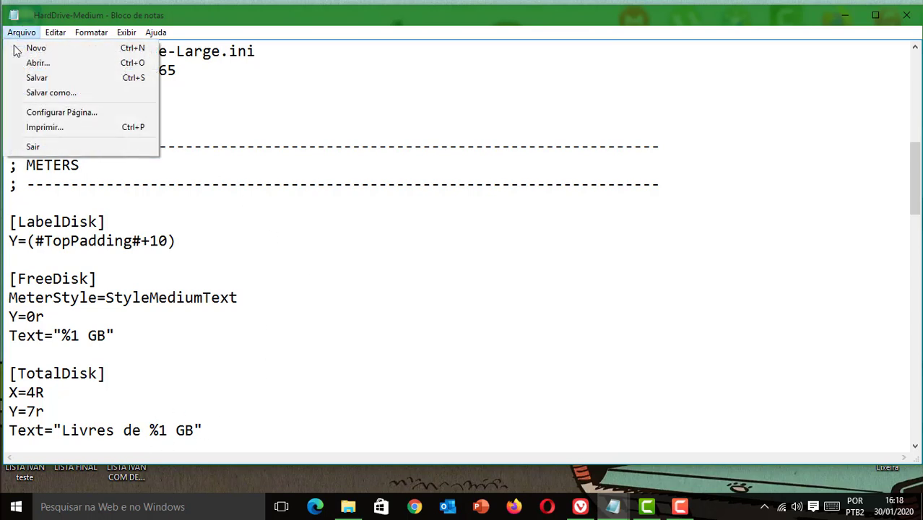
click(32, 80)
click(905, 15)
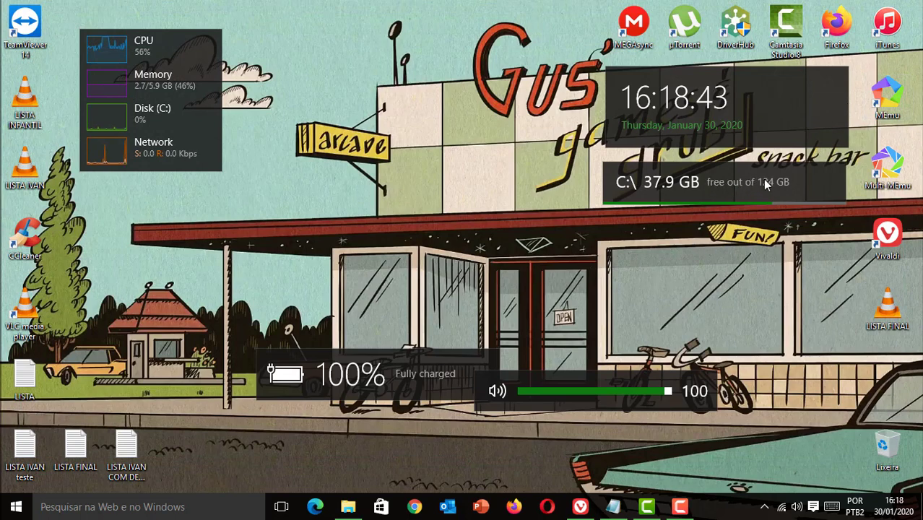
right_click(616, 194)
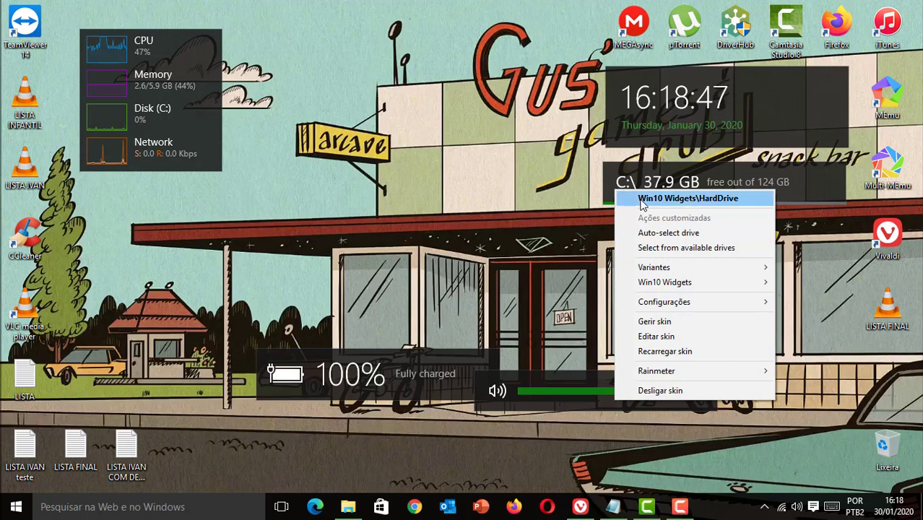
click(676, 353)
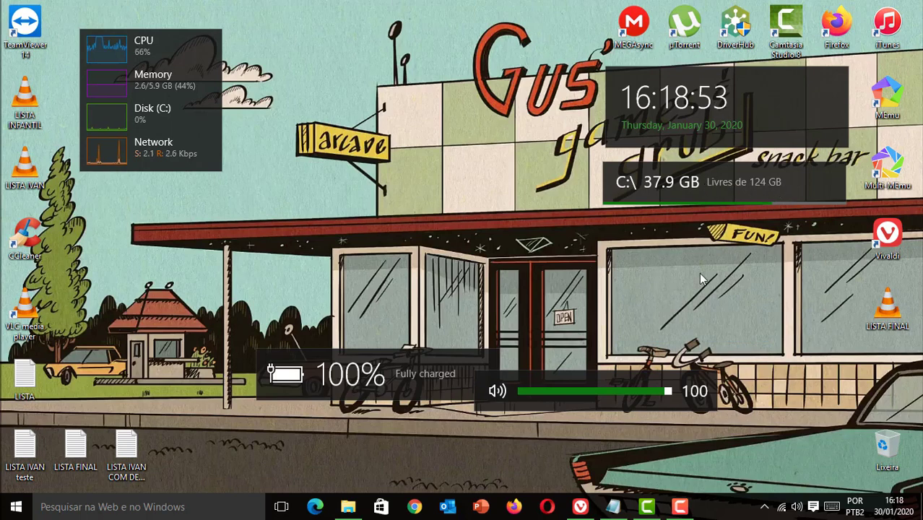
Move the volume widget beneath the C: drive widget and the battery widget between the performance monitor and the clock
drag(681, 380, 801, 236)
drag(417, 361, 425, 144)
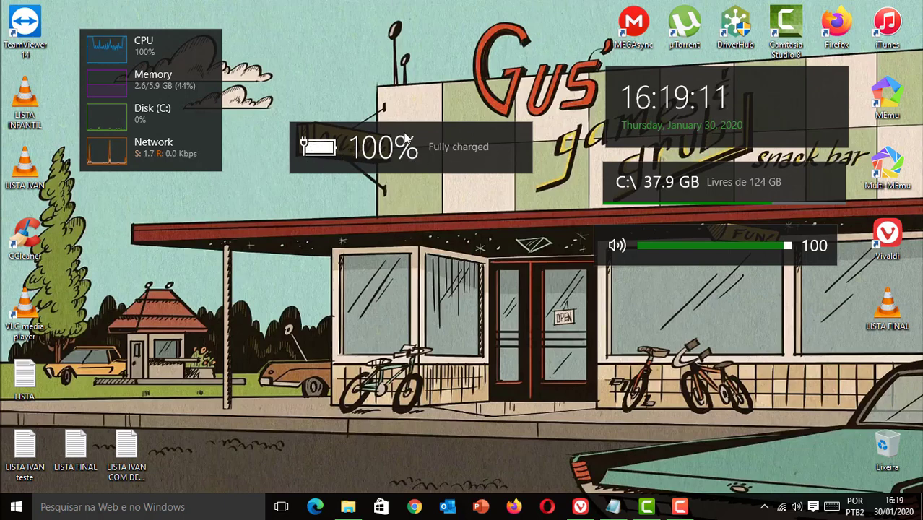
Open the battery widget's skin file for editing and find the word "Fully" in its [ChargedStatus] section
right_click(435, 164)
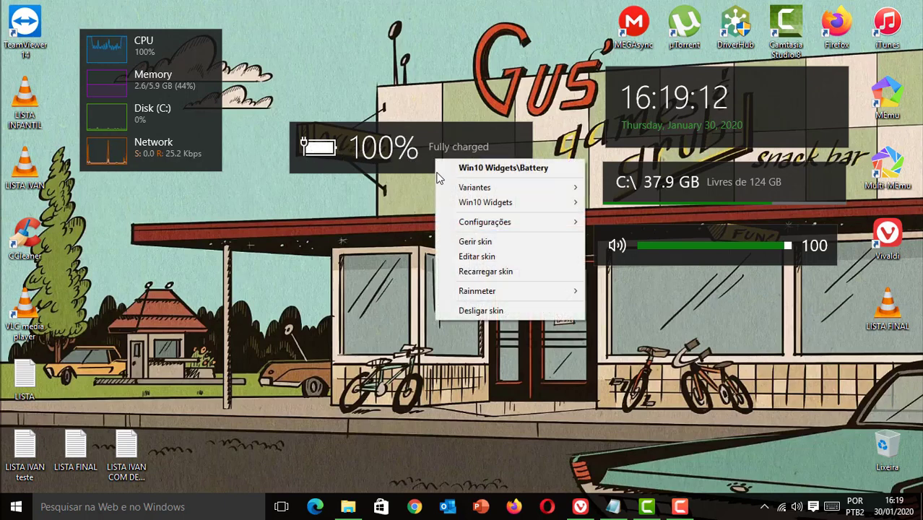
click(499, 254)
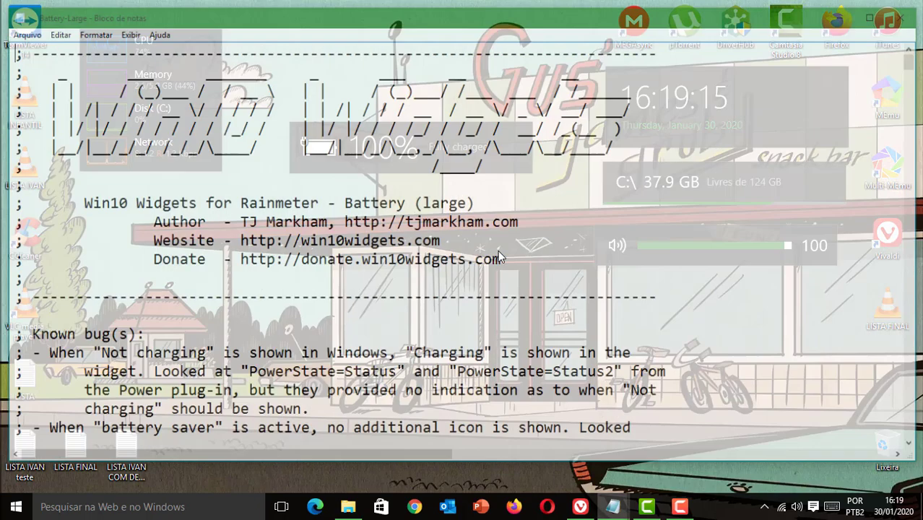
click(57, 33)
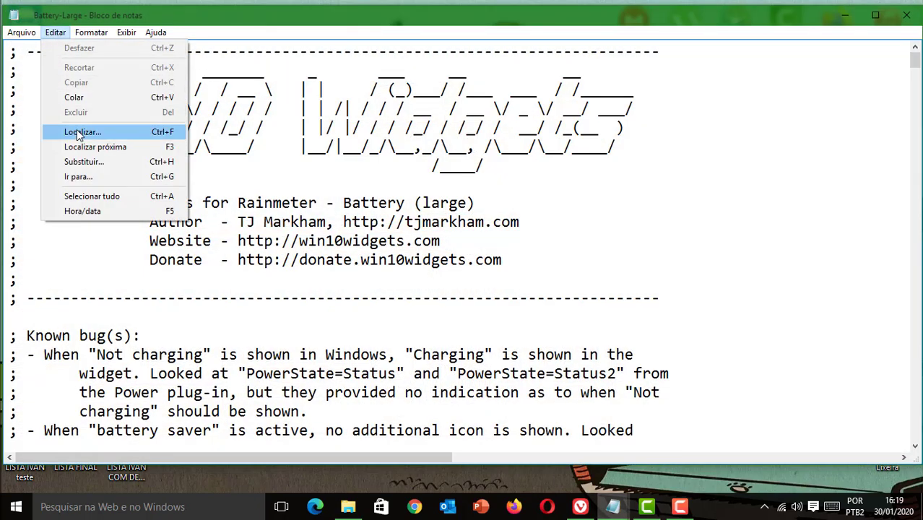
click(79, 133)
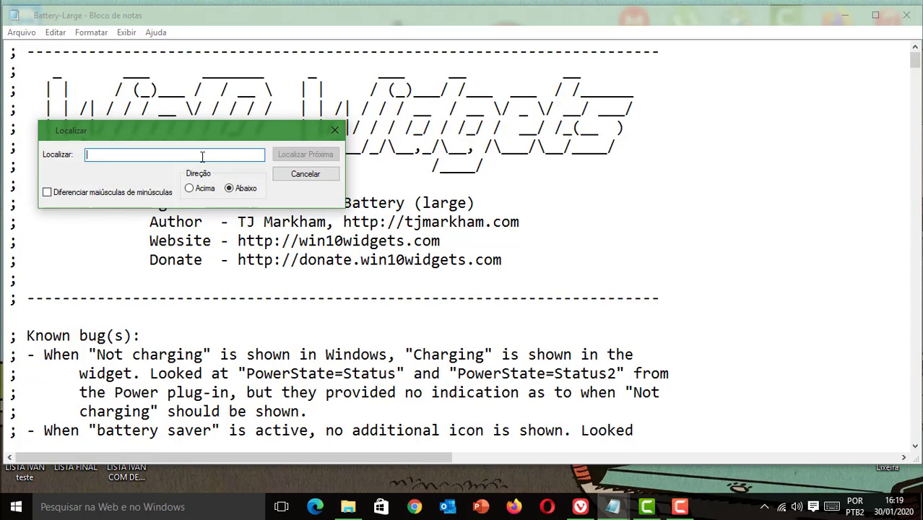
text(Fully)
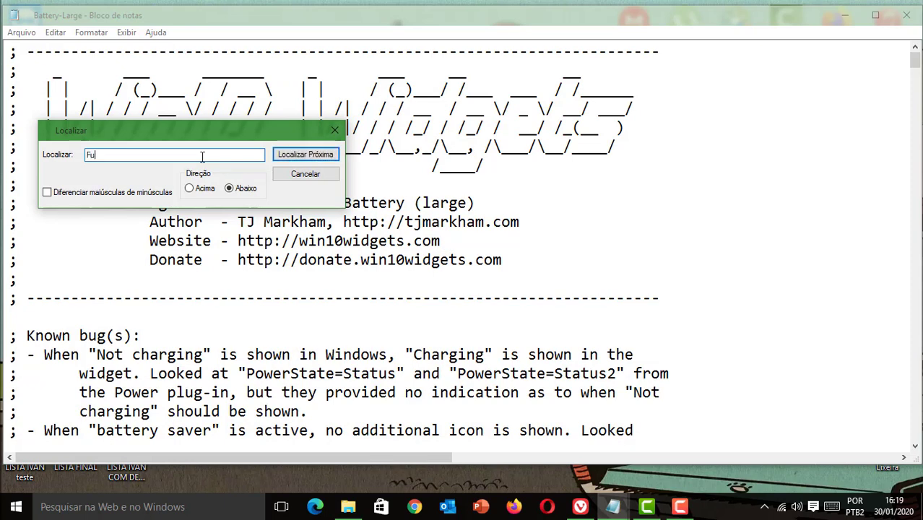
click(288, 157)
click(287, 157)
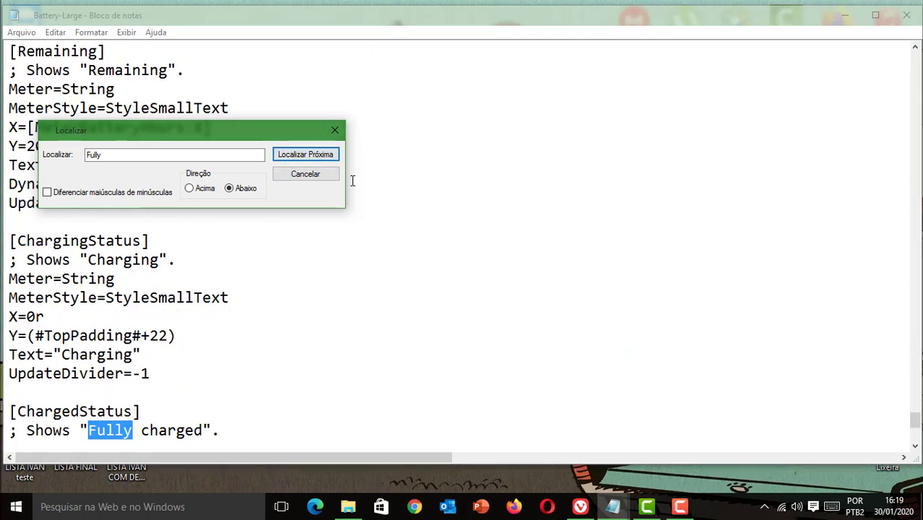
Replace "Fully charged" with "Totalmente carregado" in the Text value of the [ChargedStatus] section
click(318, 157)
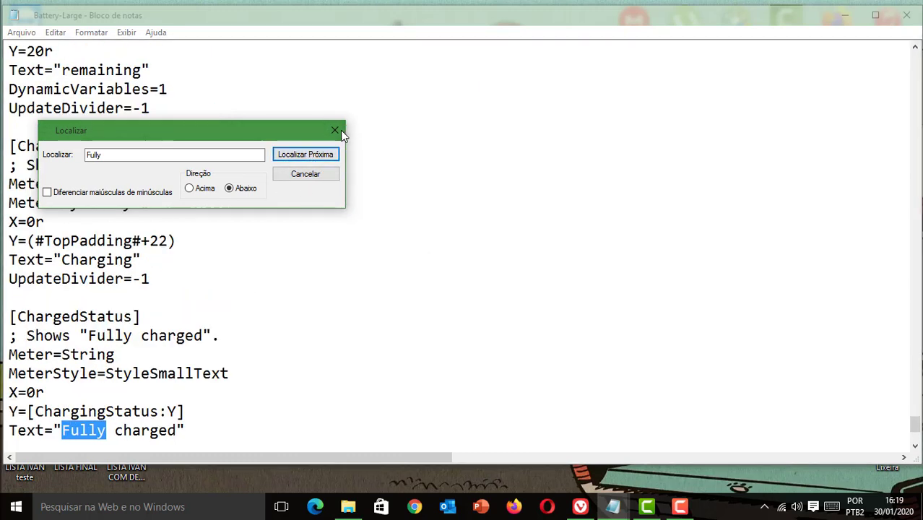
click(334, 130)
drag(175, 430, 63, 430)
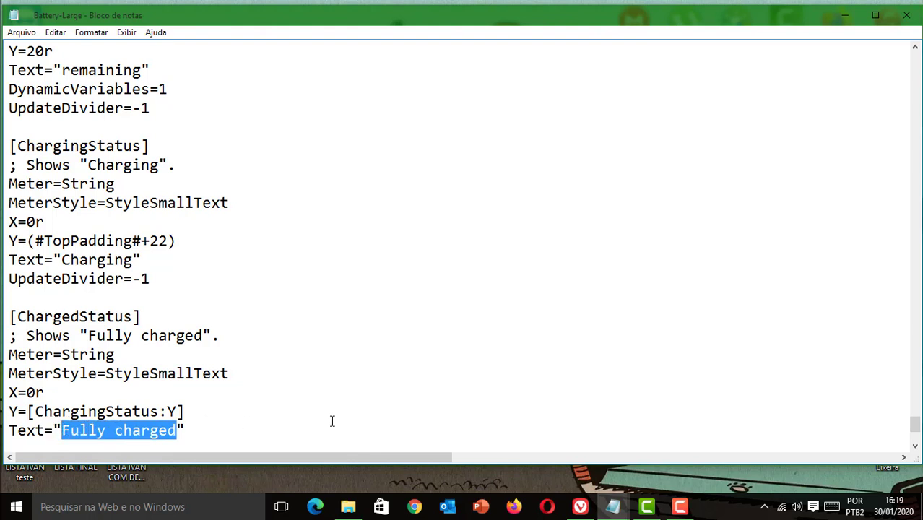
text(T)
text(ta)
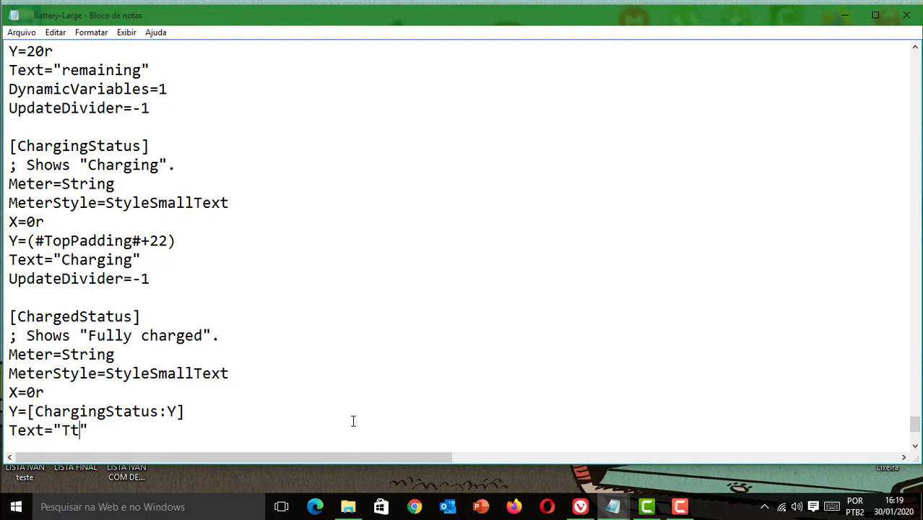
key(BackSpace)
key(BackSpace)
text(otalmente)
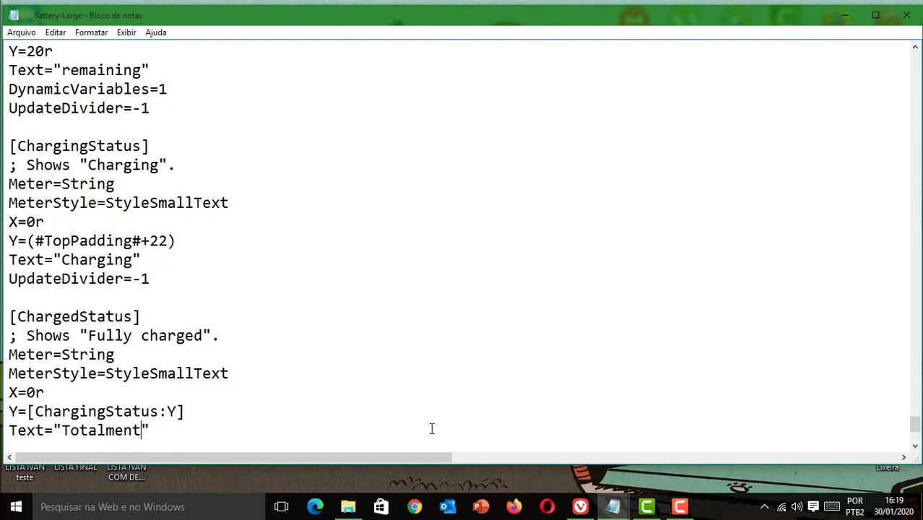
text( carre)
text(gad)
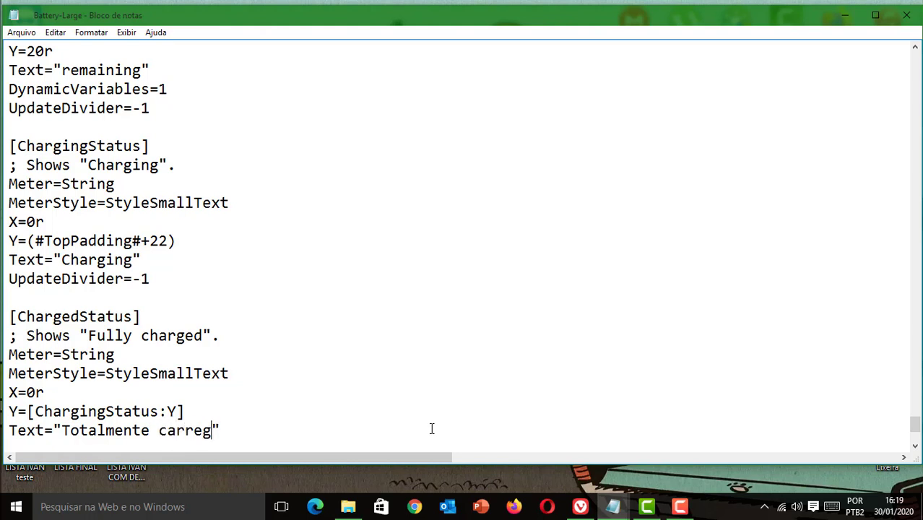
text(o)
Save and close the Battery-Large file, and reload the battery widget's skin to apply the translated label
click(21, 33)
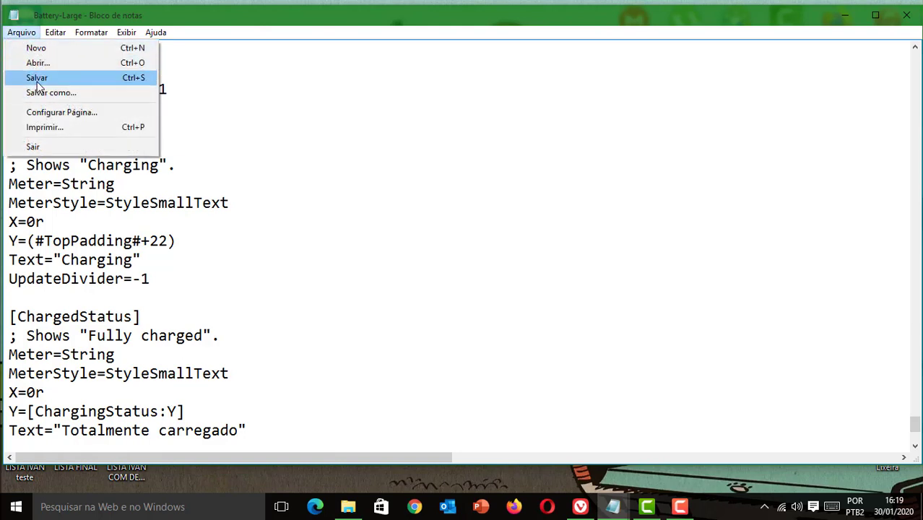
click(37, 78)
click(906, 15)
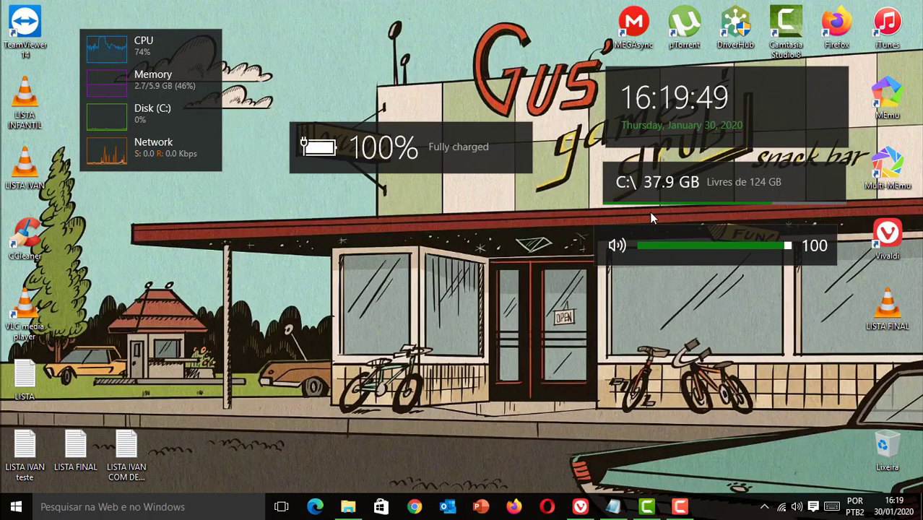
drag(678, 230, 690, 228)
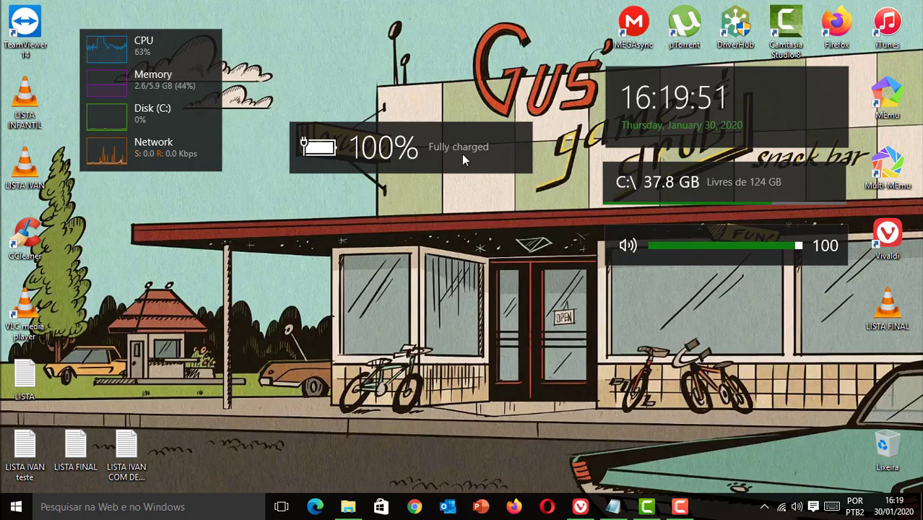
right_click(360, 150)
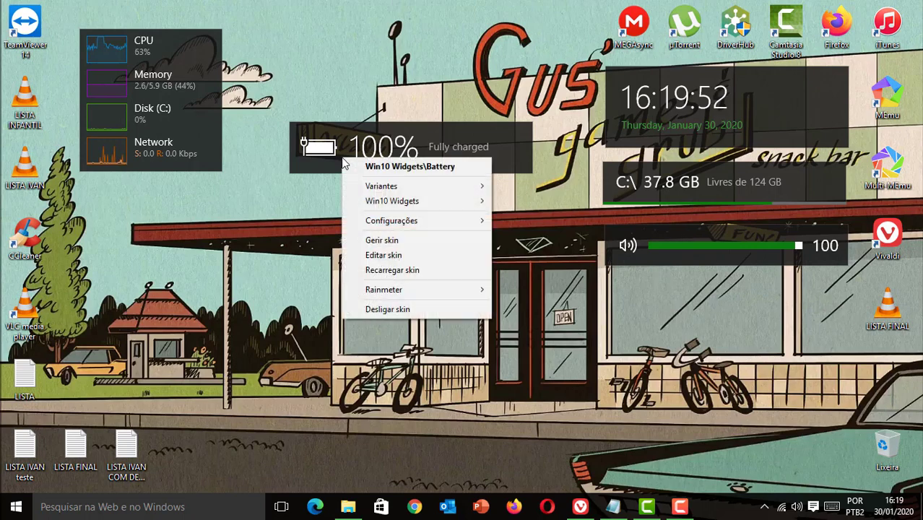
click(404, 269)
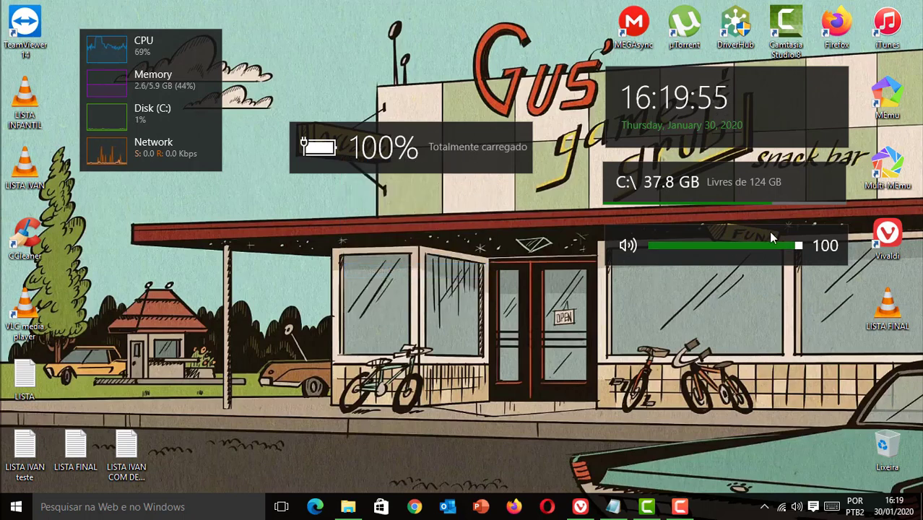
Lower the volume widget on the desktop and place the battery widget directly beneath the C: drive widget
mouse_move(352, 173)
mouse_down()
mouse_move(352, 232)
mouse_move(352, 180)
mouse_up()
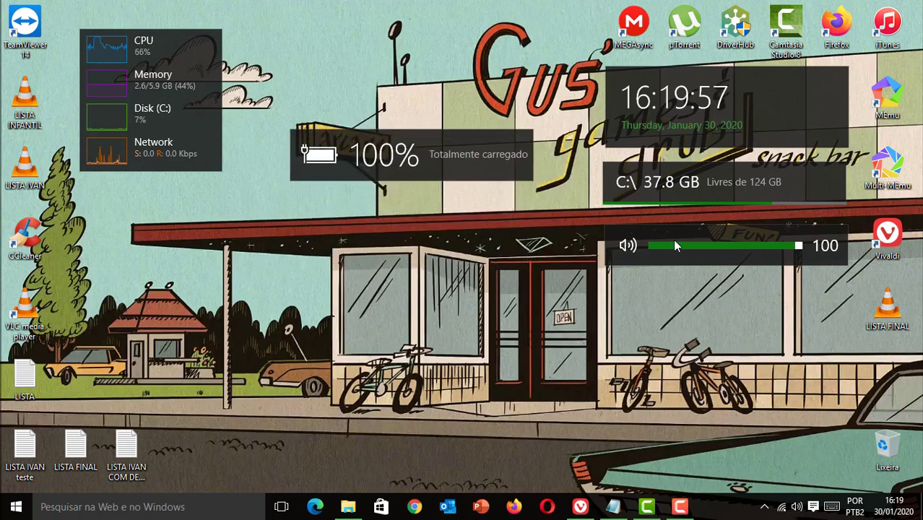
drag(834, 243, 836, 389)
drag(463, 146, 777, 234)
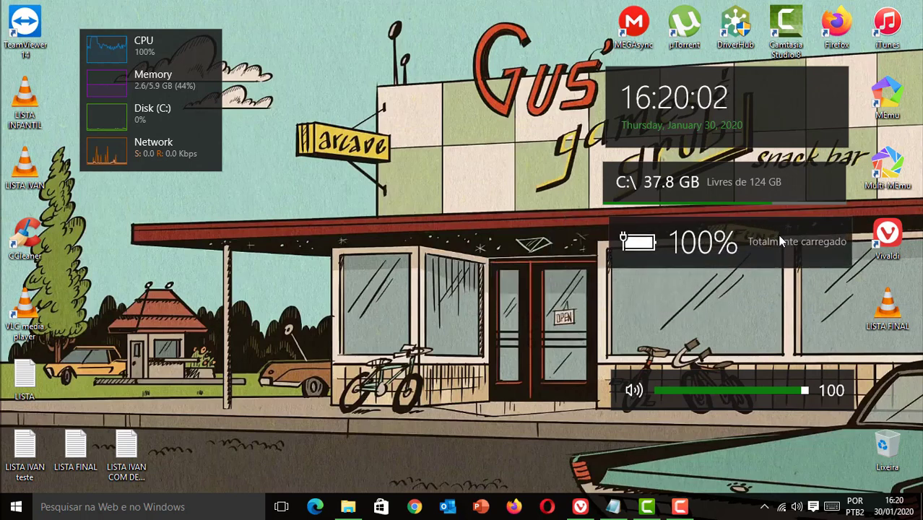
Move the performance monitor to the middle of the desktop and back beside the desktop icons near the TeamViewer shortcut
drag(200, 92, 448, 172)
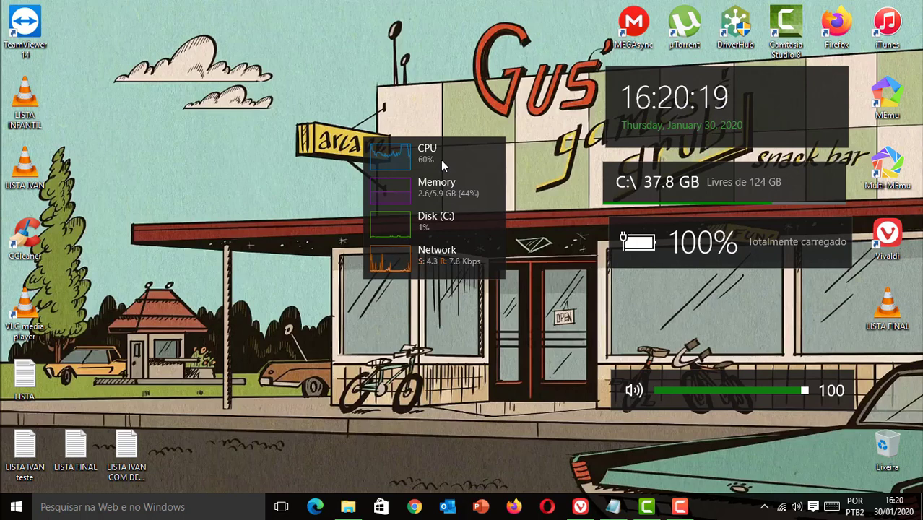
drag(457, 156, 223, 43)
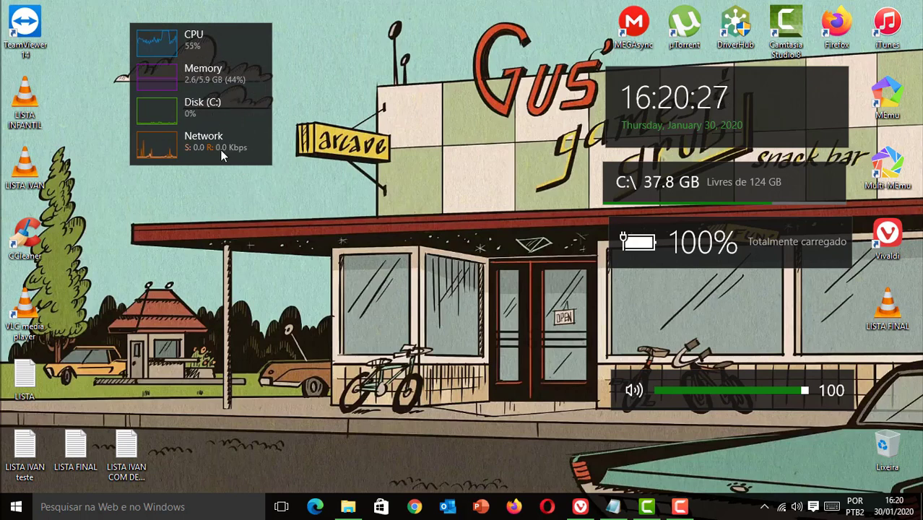
drag(212, 61, 139, 25)
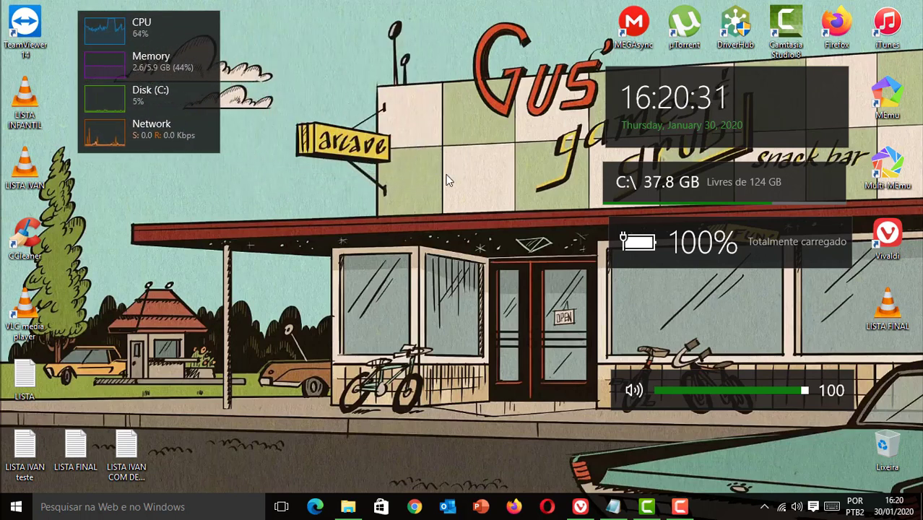
Open Task Manager beside the performance monitor to compare CPU, memory, disk and network usage, and close it
right_click(731, 506)
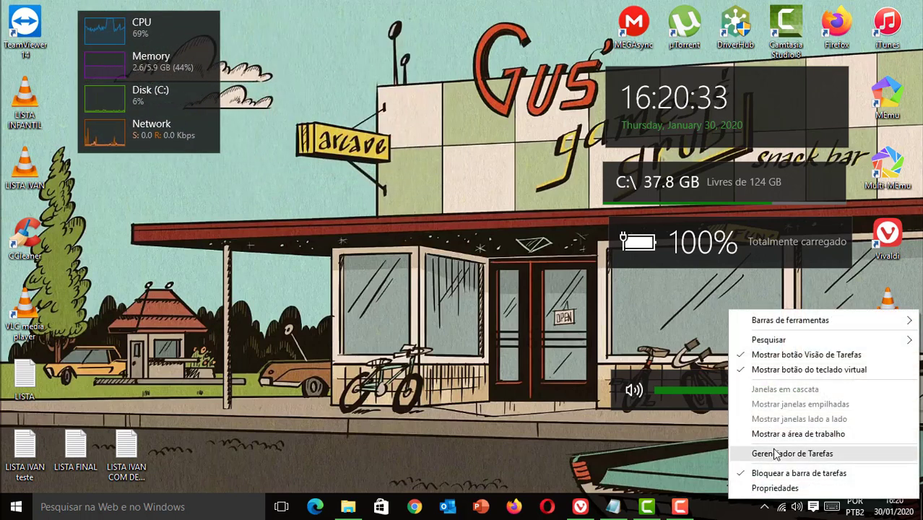
click(771, 450)
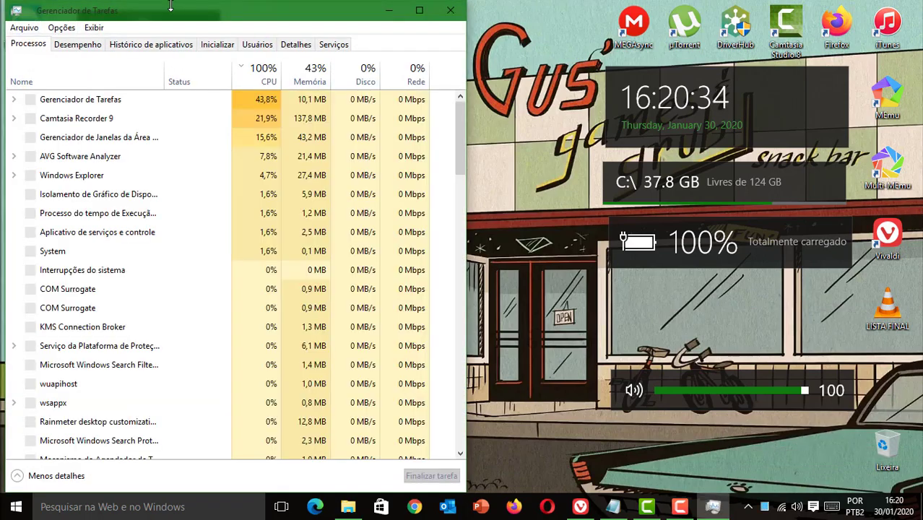
drag(204, 17, 462, 26)
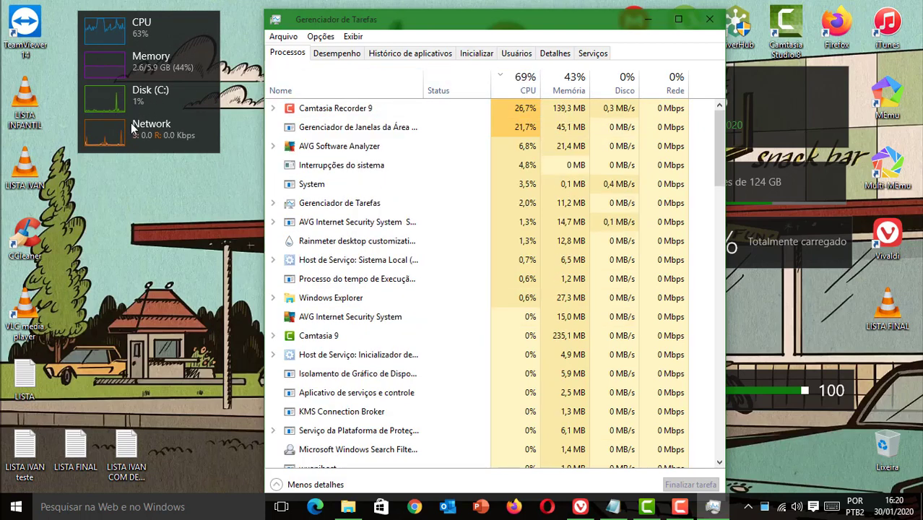
click(709, 22)
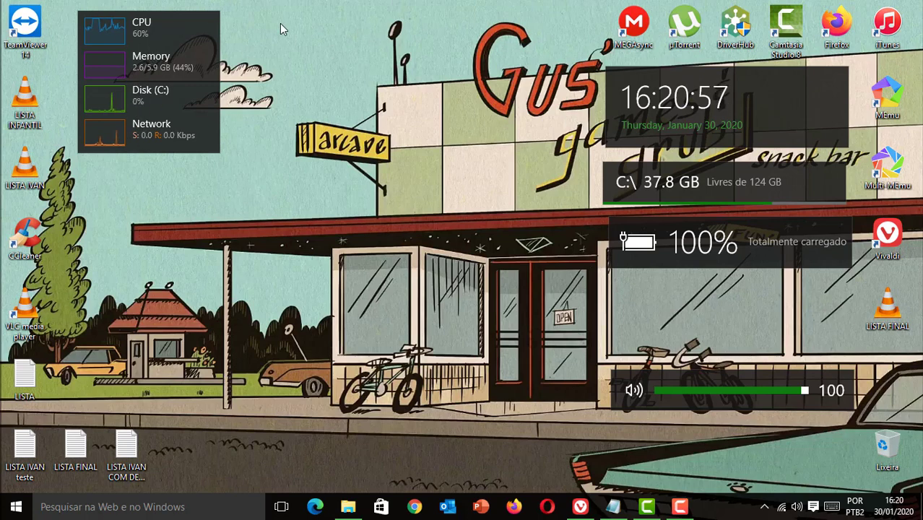
Switch the performance monitor to its Combo-Wide.ini variant
right_click(171, 40)
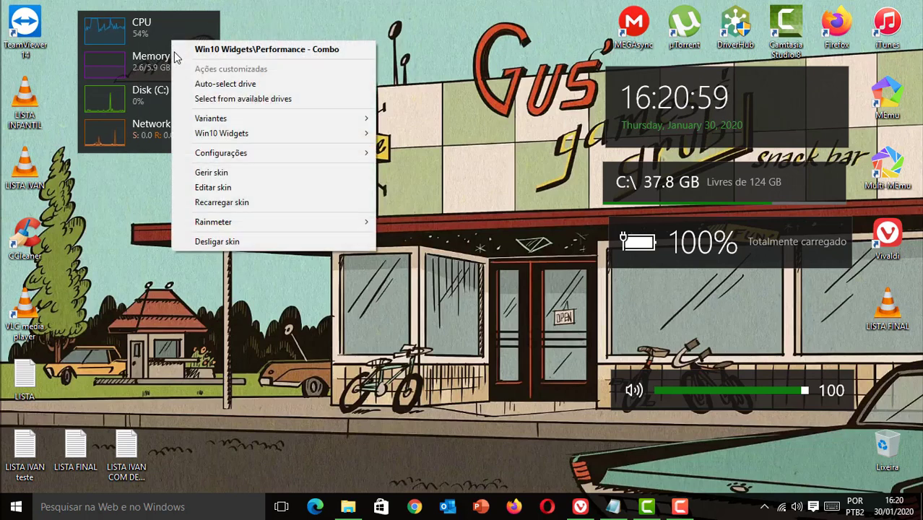
mouse_move(210, 120)
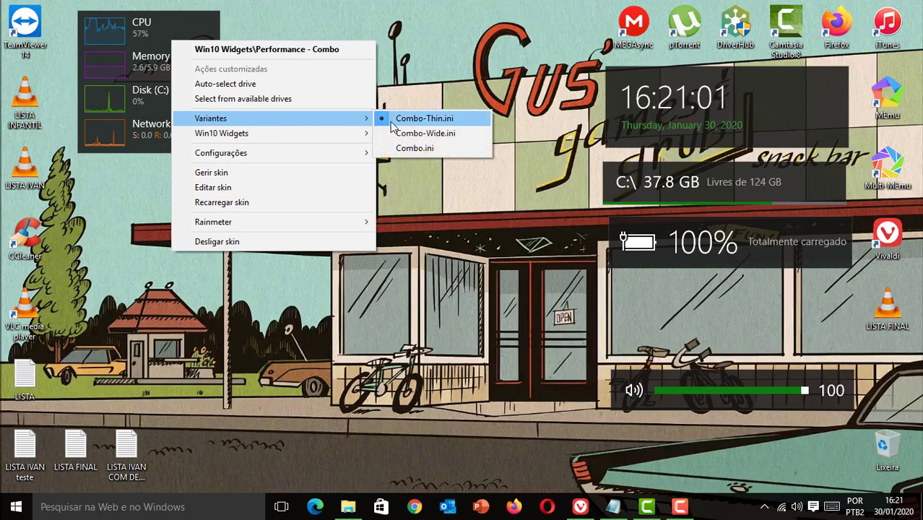
click(455, 139)
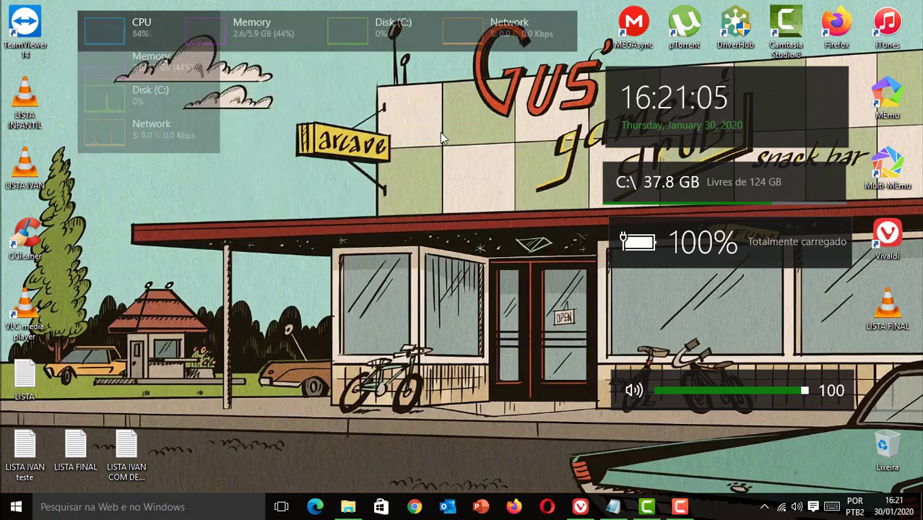
Return the performance monitor to the Combo-Thin.ini variant, and reposition it near the TeamViewer shortcut with the battery widget slightly lower
right_click(143, 34)
mouse_move(213, 112)
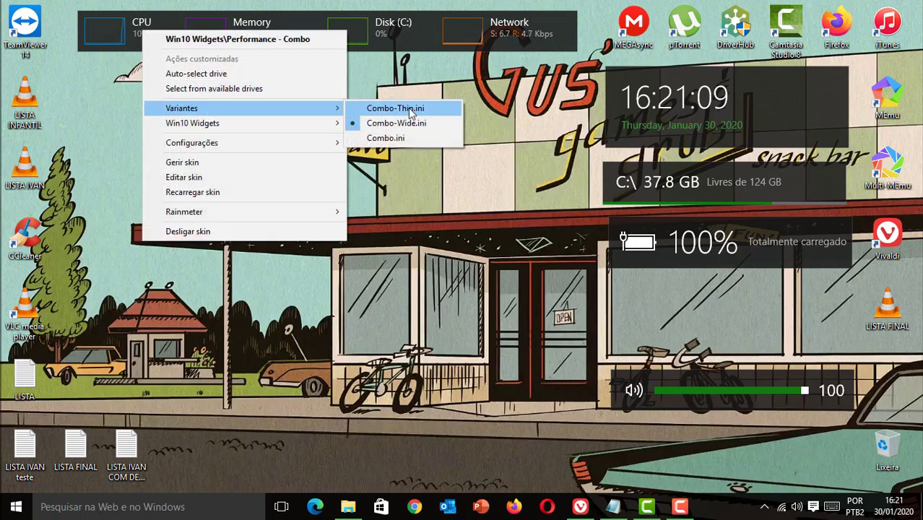
click(411, 109)
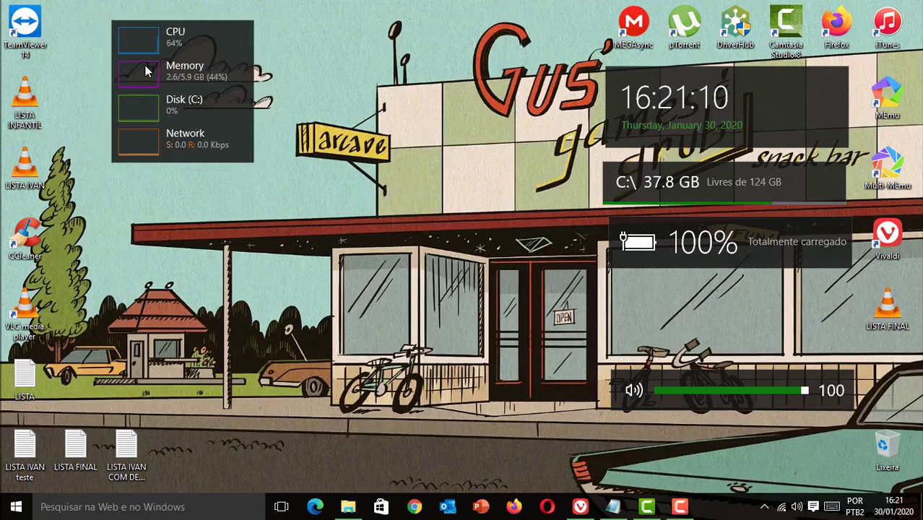
drag(144, 70, 99, 60)
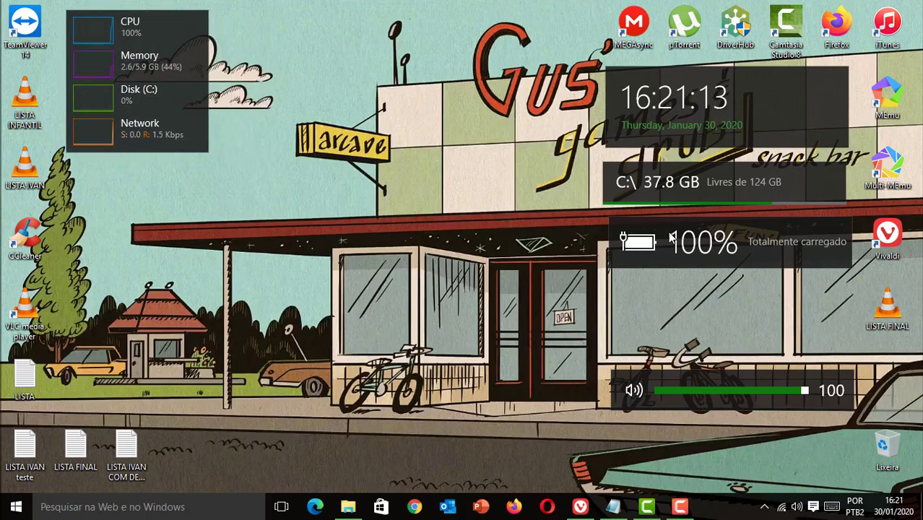
drag(724, 242, 721, 253)
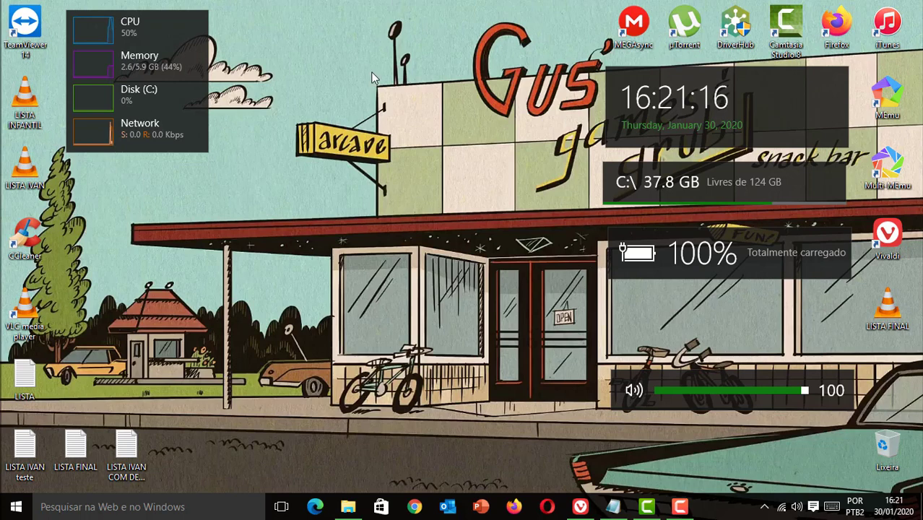
Add the CPU-Large.ini widget from Win10 Widgets and place it near the middle of the desktop
right_click(146, 45)
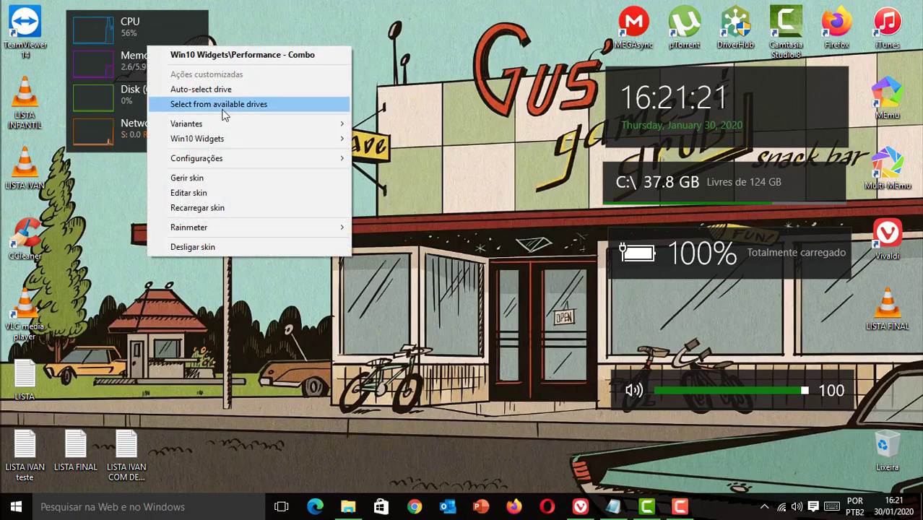
mouse_move(197, 144)
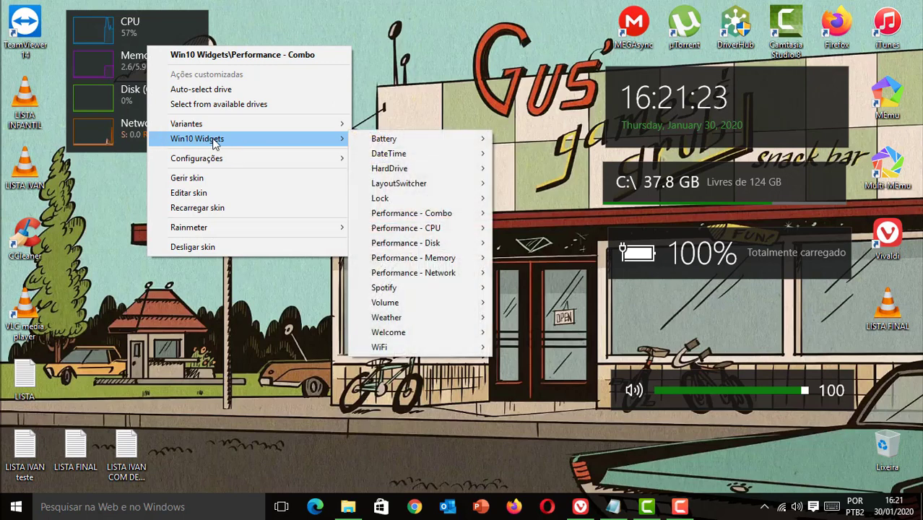
mouse_move(441, 229)
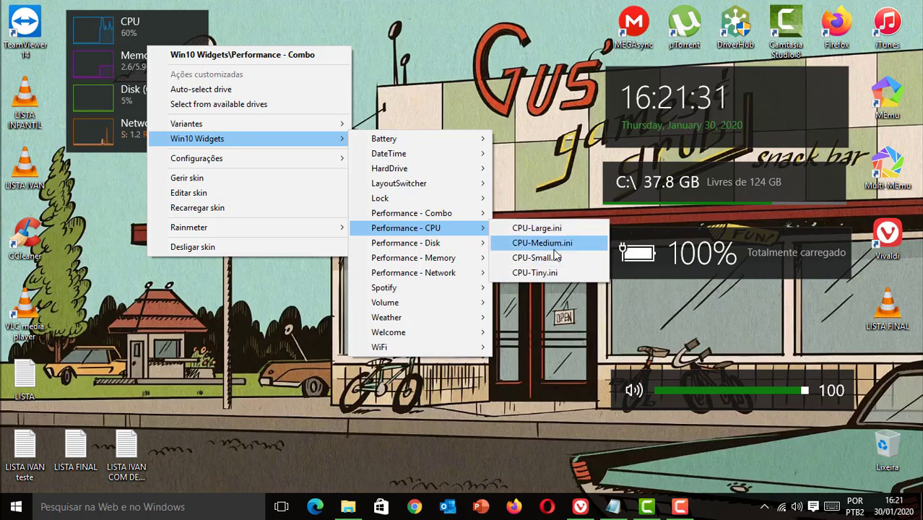
click(527, 228)
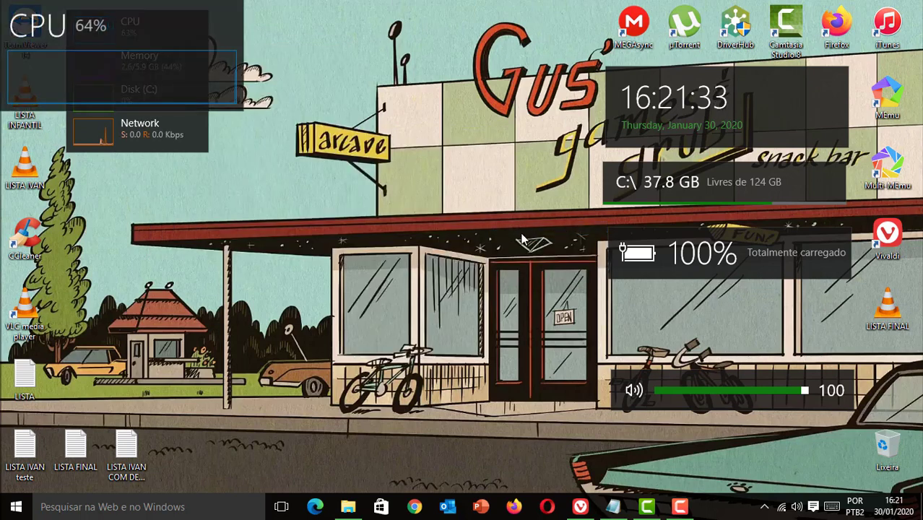
drag(140, 16, 386, 207)
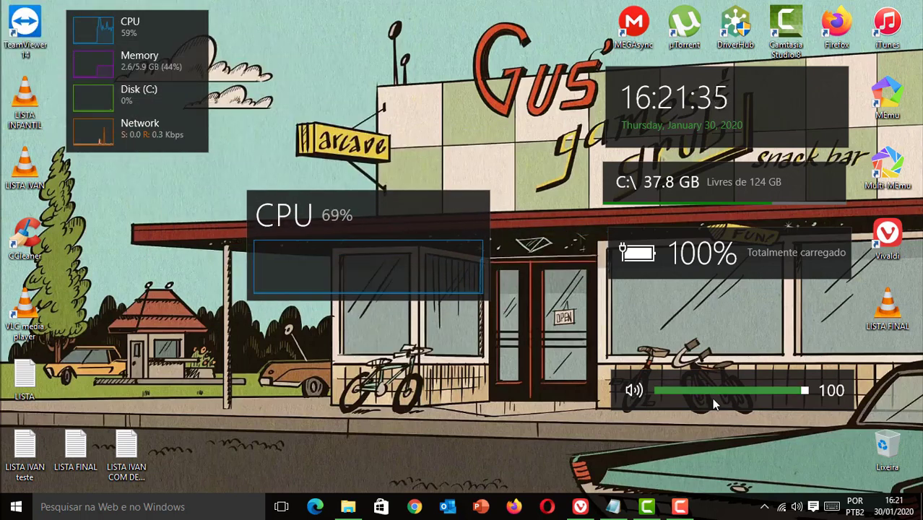
Rearrange the widgets so the C: drive sits below the performance monitor and the CPU, battery and volume widgets stack below the clock
drag(757, 384, 751, 441)
drag(727, 148, 726, 140)
drag(686, 186, 174, 239)
drag(407, 231, 750, 179)
drag(778, 252, 761, 325)
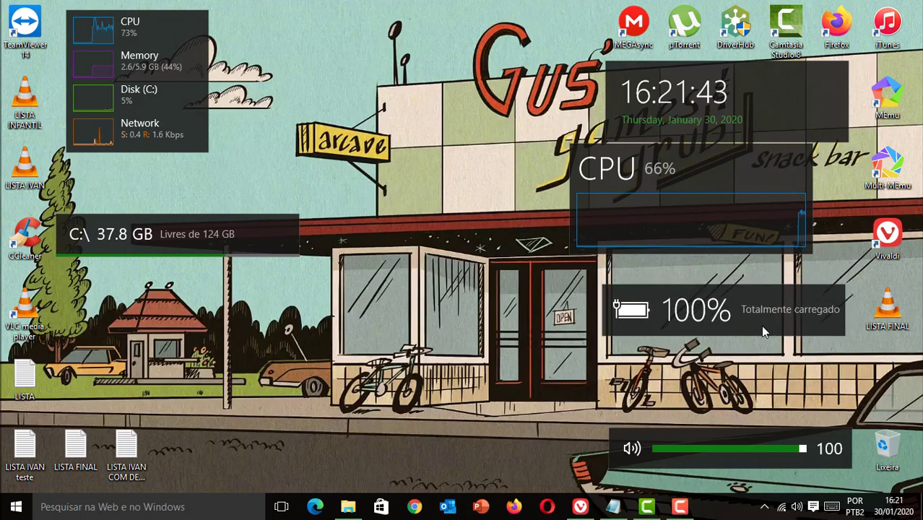
Align the CPU, battery and volume widgets closely beneath the clock, and bring the C: drive widget closer to the performance monitor
drag(714, 185, 746, 200)
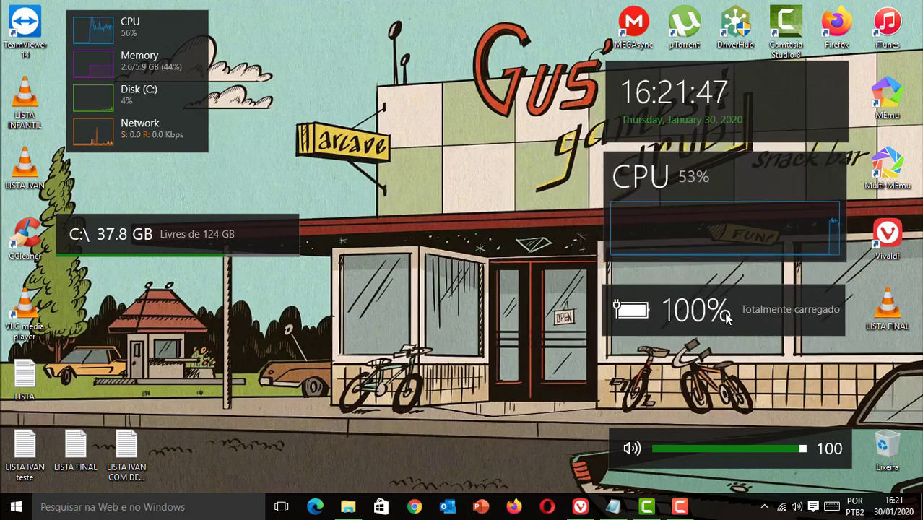
drag(726, 317, 730, 307)
drag(717, 438, 712, 358)
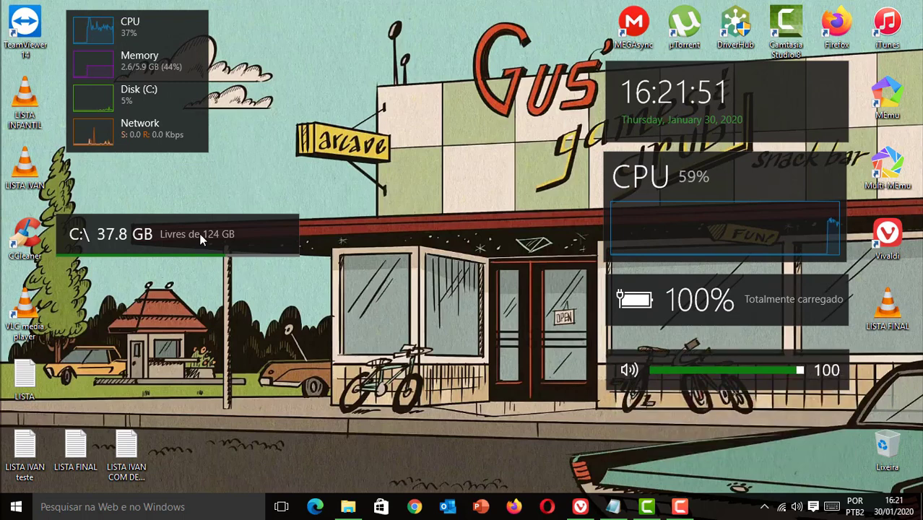
drag(197, 233, 205, 191)
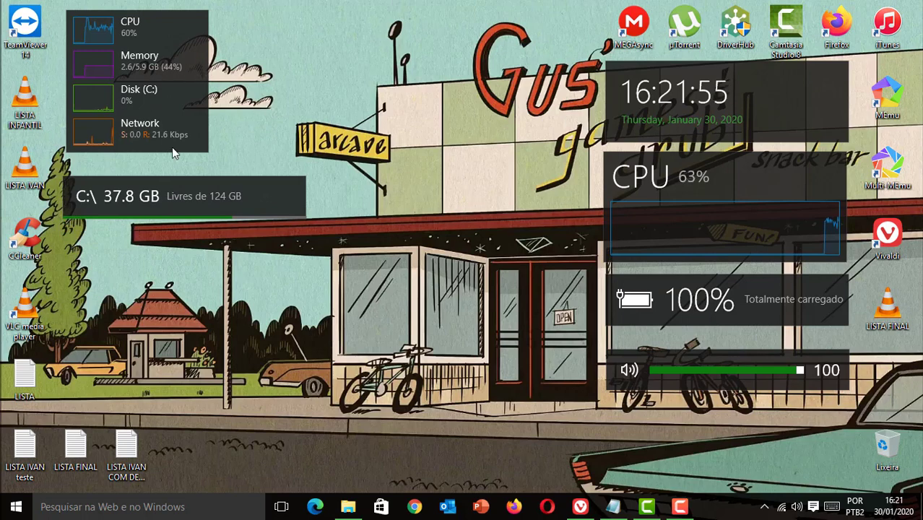
Add the Memory-Medium.ini widget from Win10 Widgets and place it just below the C: drive widget
right_click(165, 100)
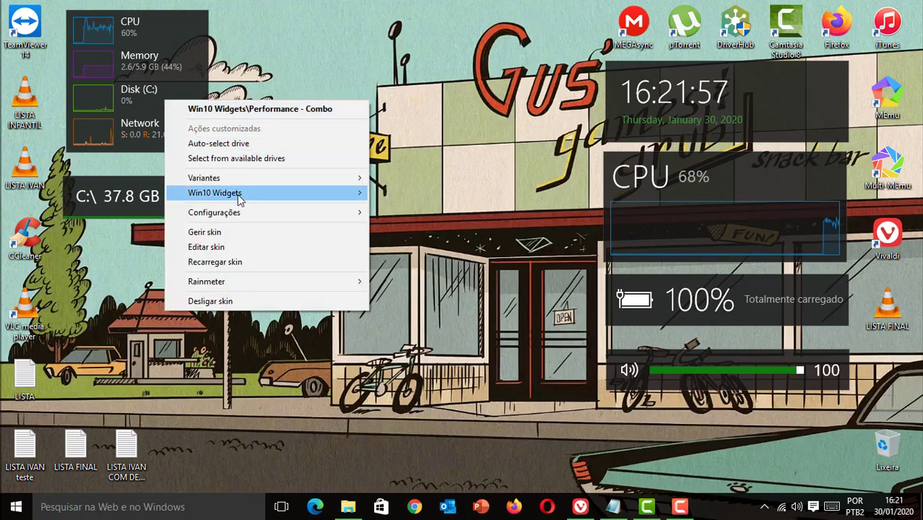
mouse_move(270, 195)
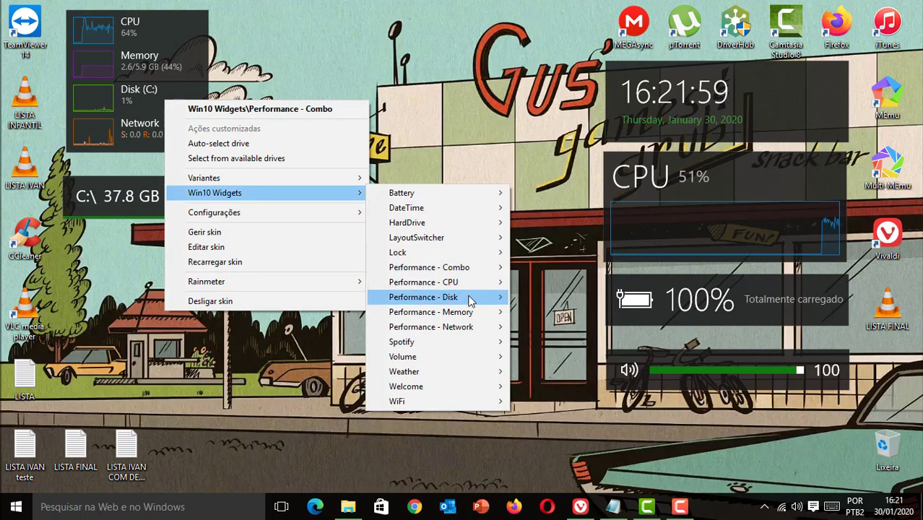
mouse_move(491, 316)
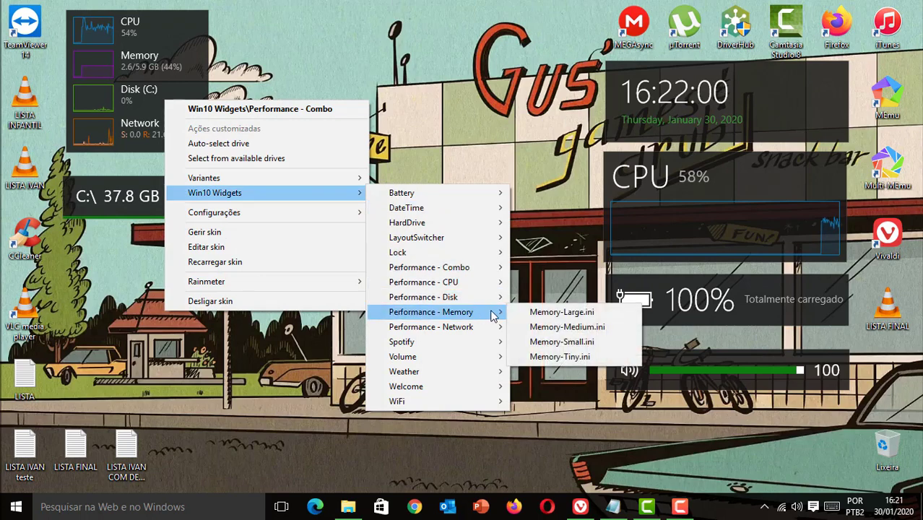
click(588, 327)
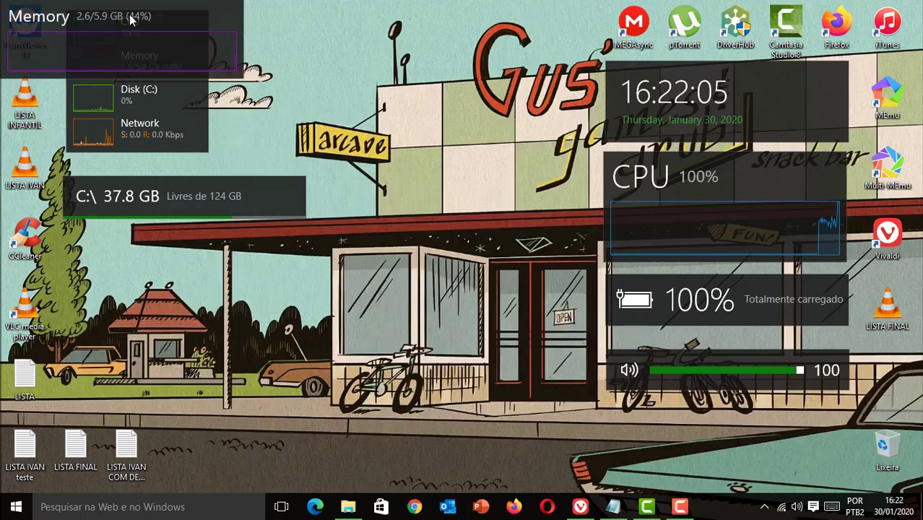
drag(128, 17, 187, 247)
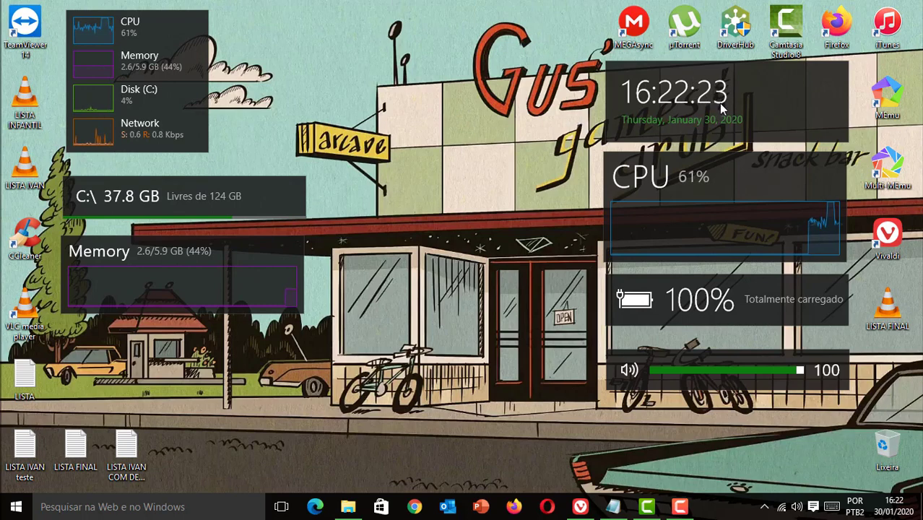
Set the date and time widget's transparency to 20% and review its remaining transparency options
right_click(690, 107)
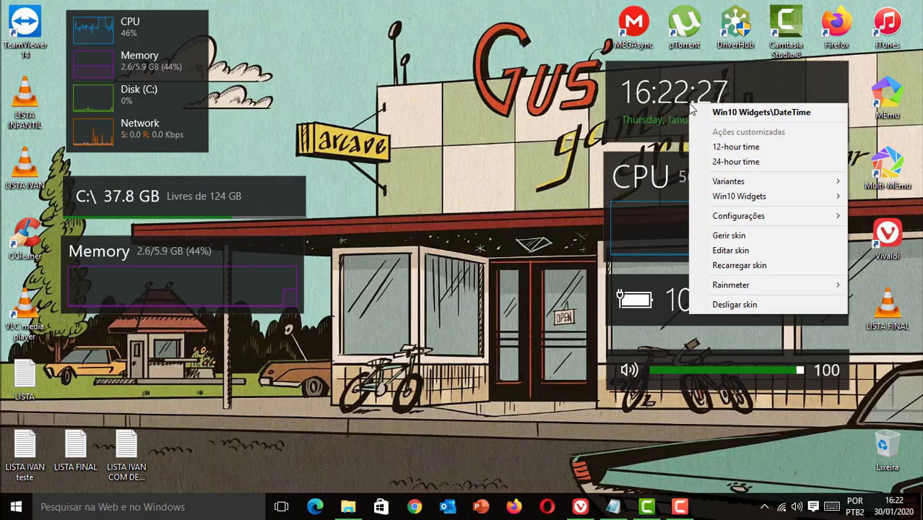
mouse_move(724, 222)
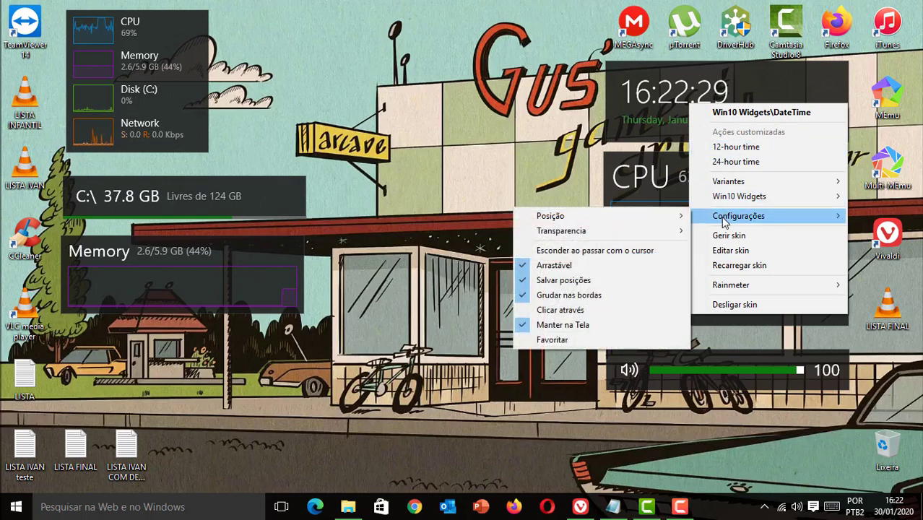
mouse_move(683, 232)
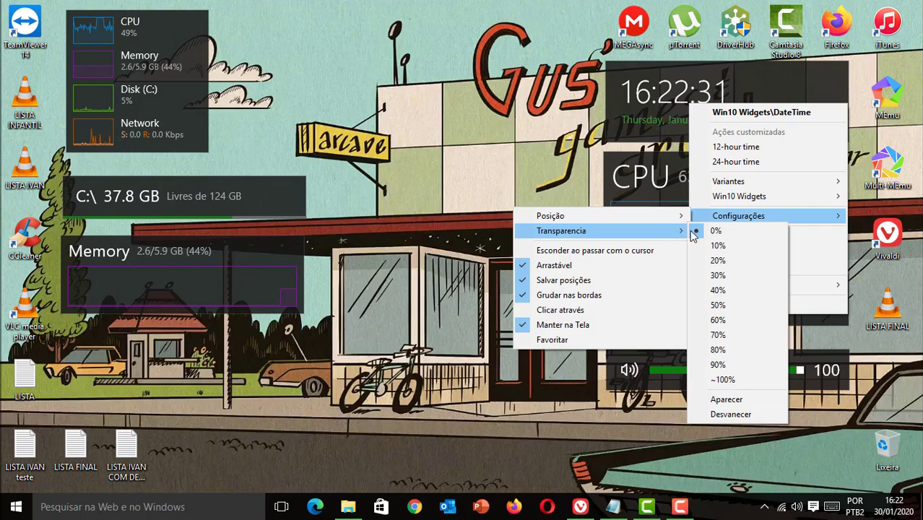
click(721, 259)
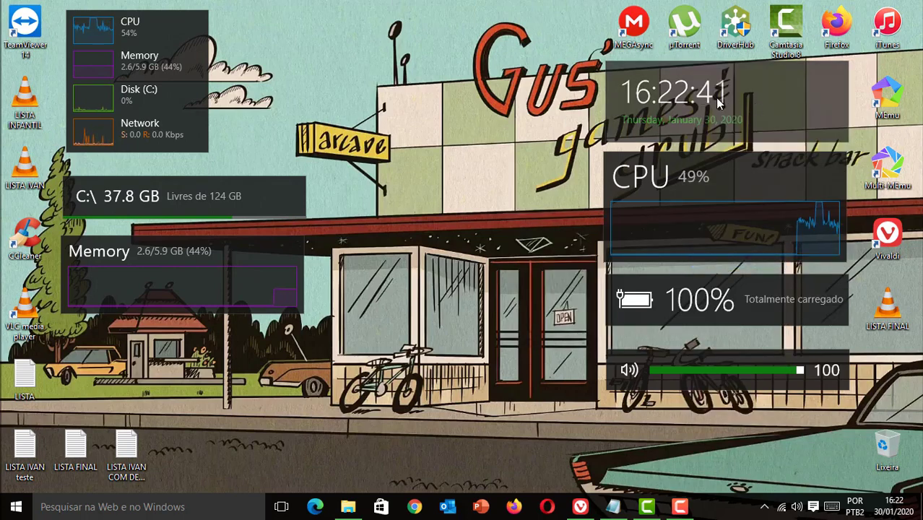
right_click(706, 95)
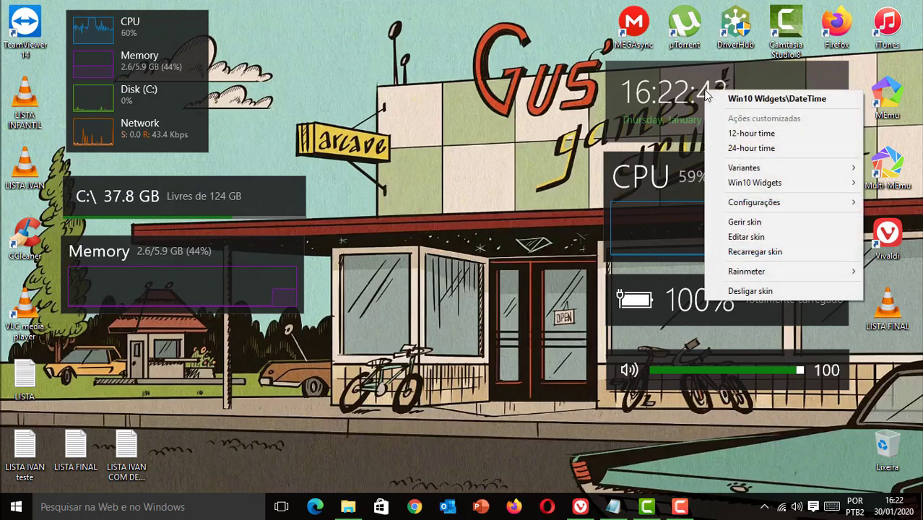
mouse_move(764, 204)
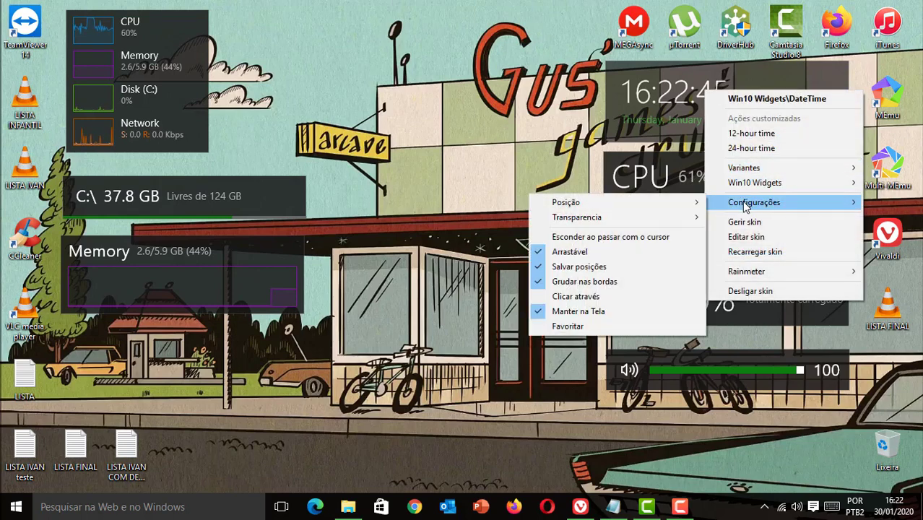
mouse_move(679, 220)
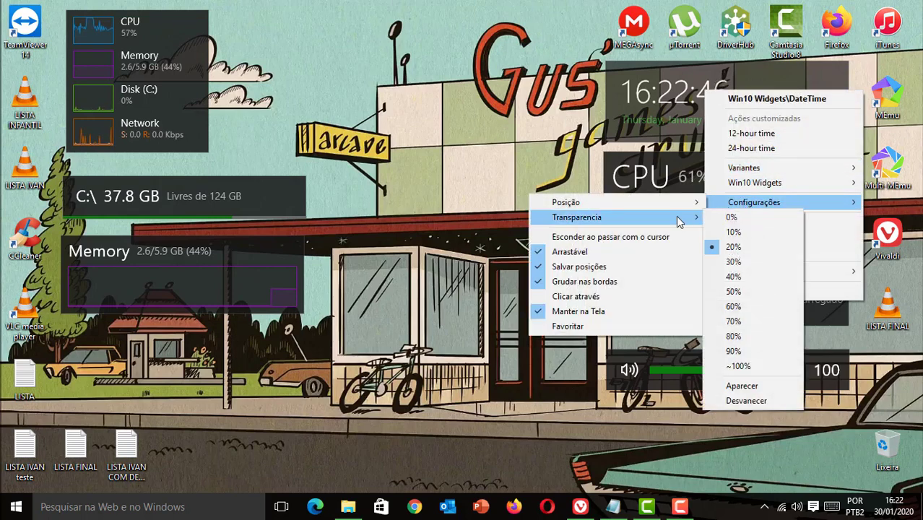
click(750, 392)
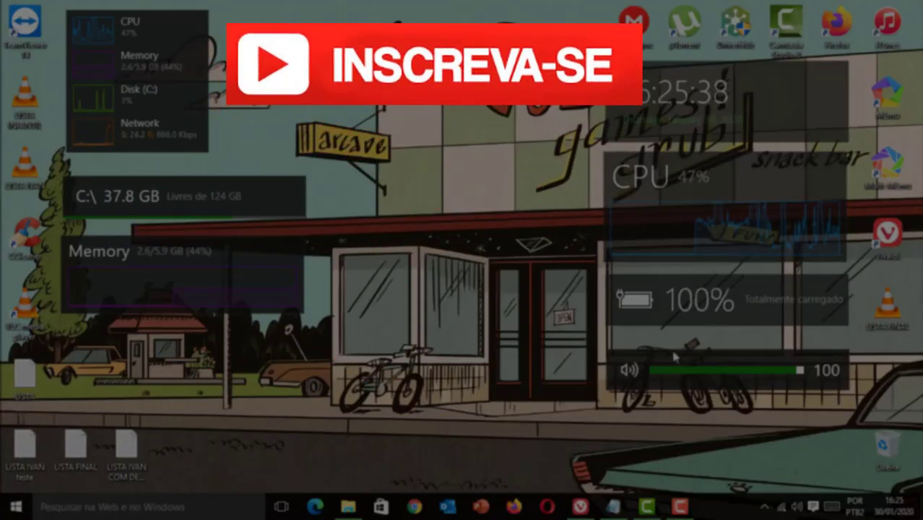
Adjust the transparency of the volume and battery widgets through their skin settings
right_click(674, 356)
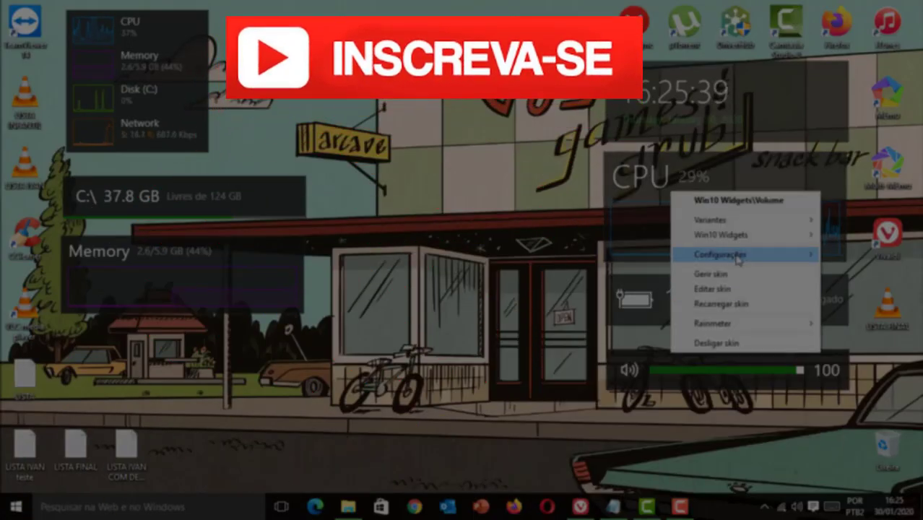
mouse_move(723, 245)
mouse_move(556, 266)
click(710, 307)
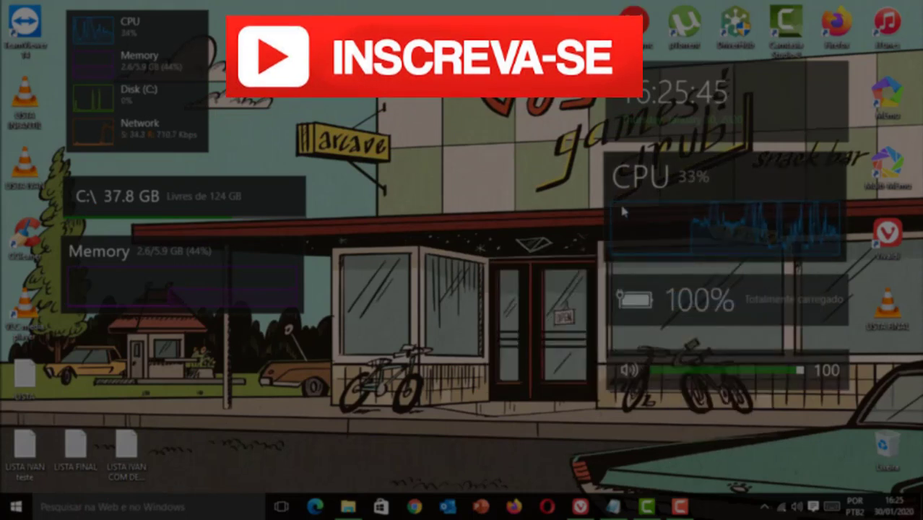
right_click(710, 303)
mouse_move(744, 367)
mouse_move(585, 383)
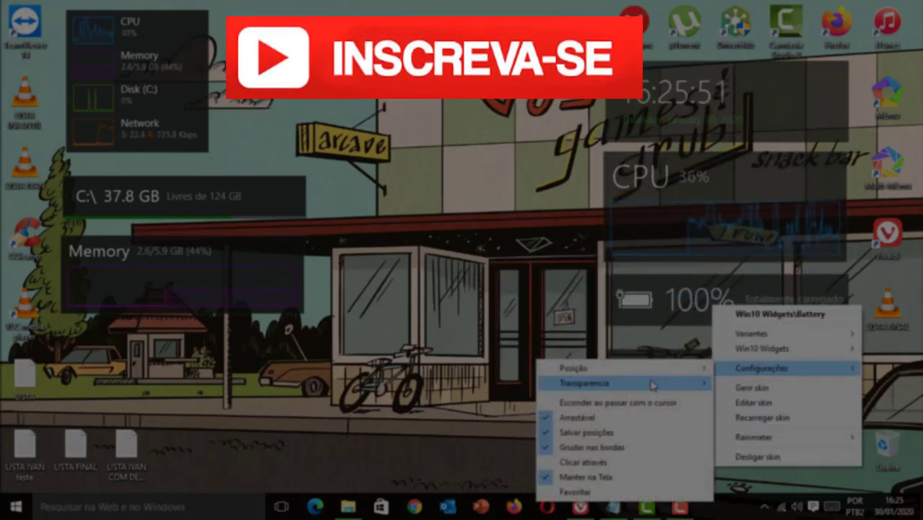
click(643, 358)
right_click(642, 355)
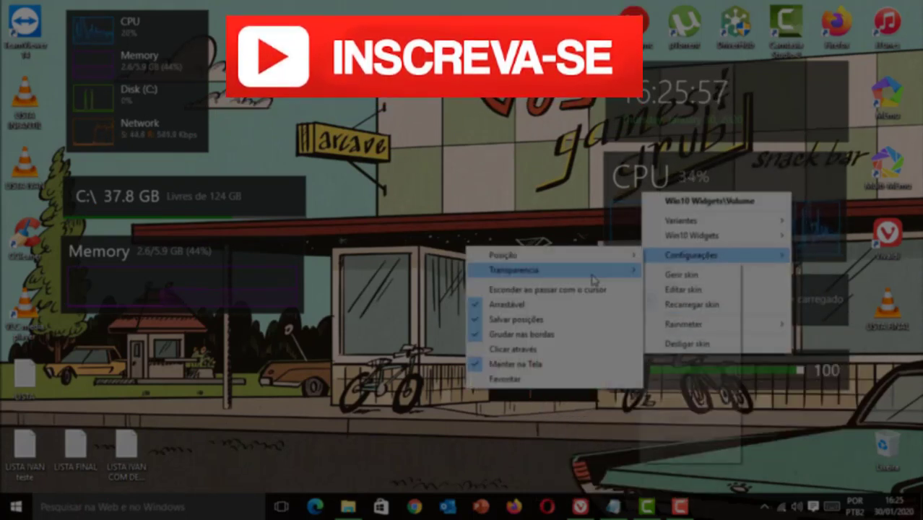
Change the transparency of the combined performance monitor widget near the TeamViewer shortcut
right_click(193, 55)
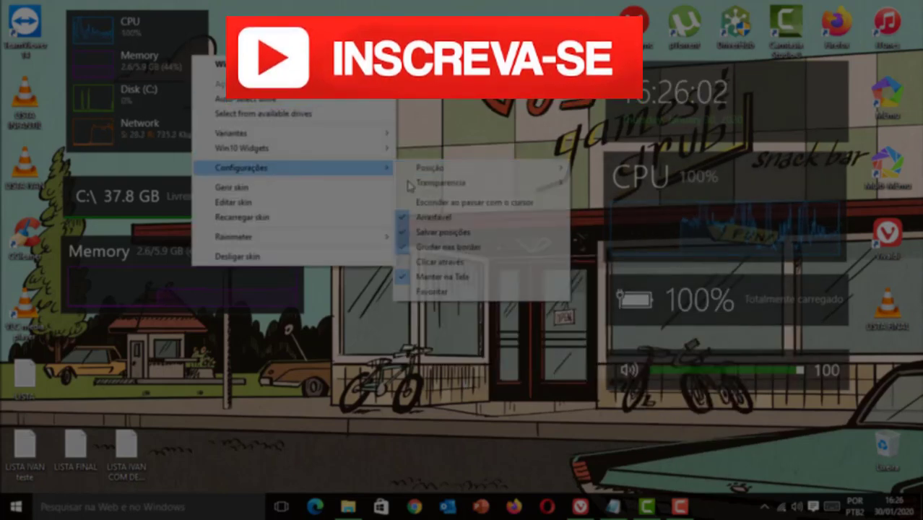
click(125, 89)
right_click(125, 90)
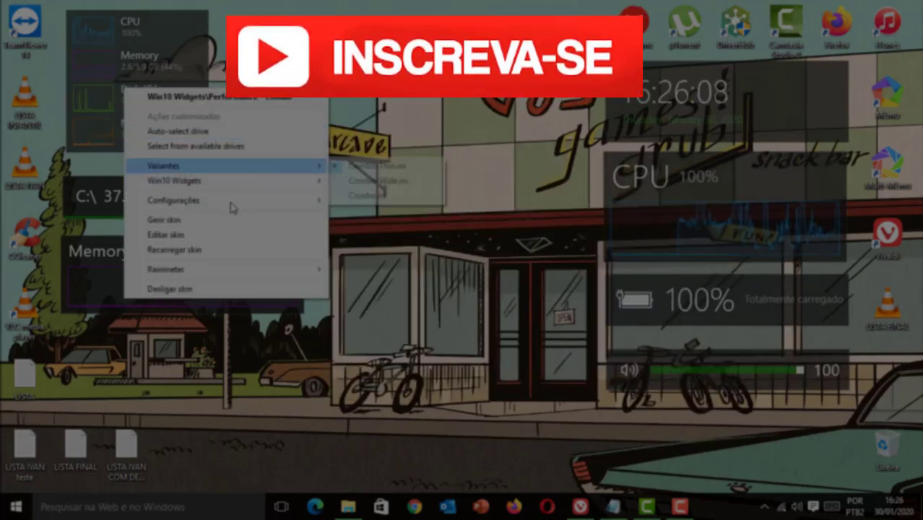
mouse_move(231, 200)
mouse_move(405, 216)
click(528, 231)
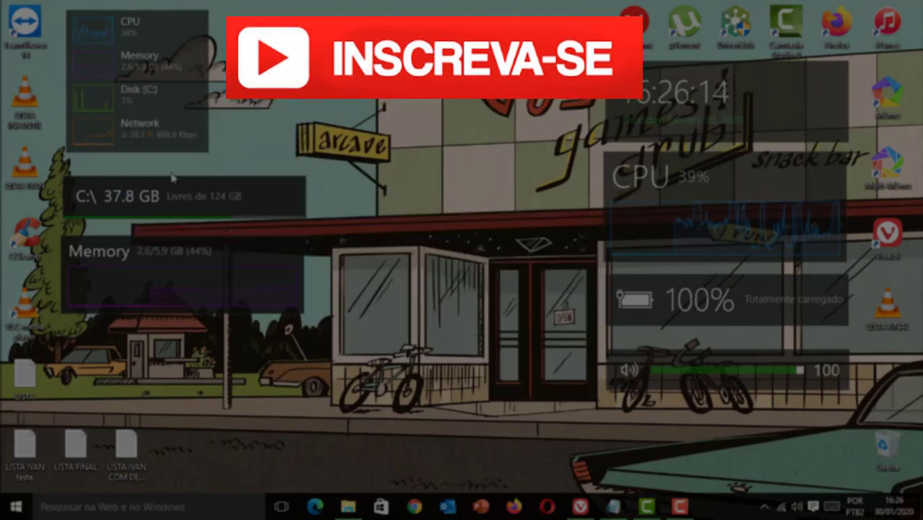
Change the transparency of the C: drive widget in its skin settings
right_click(193, 194)
mouse_move(242, 306)
mouse_move(405, 321)
click(537, 356)
right_click(193, 195)
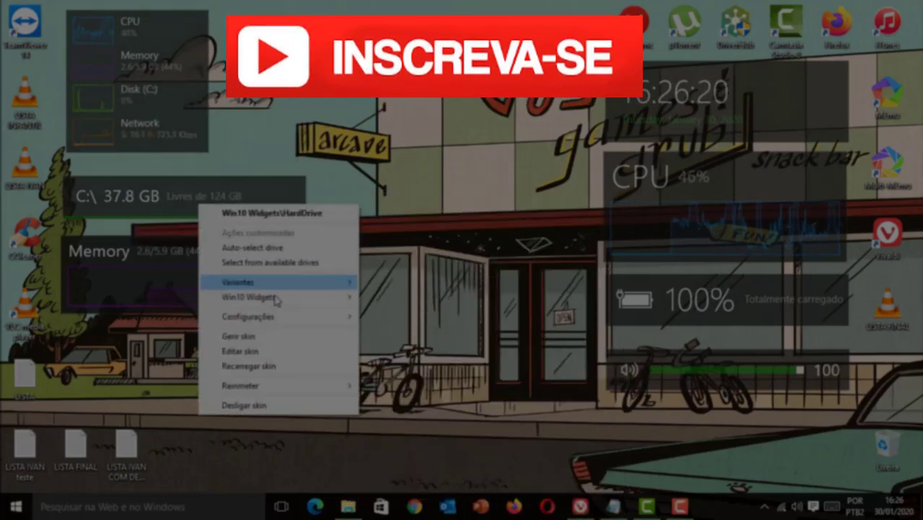
mouse_move(242, 310)
mouse_move(405, 330)
click(570, 303)
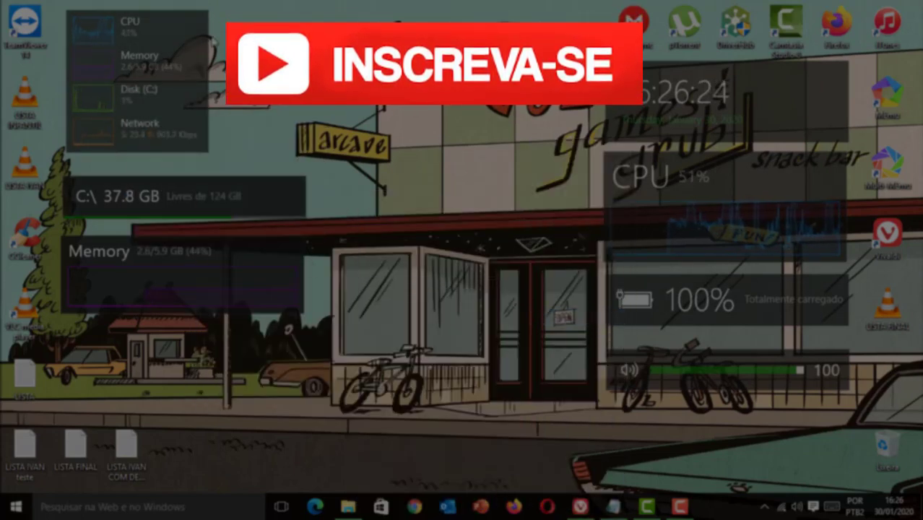
Open the transparency levels of the memory widget below the C: drive to choose a level
right_click(203, 273)
mouse_move(341, 337)
mouse_move(441, 351)
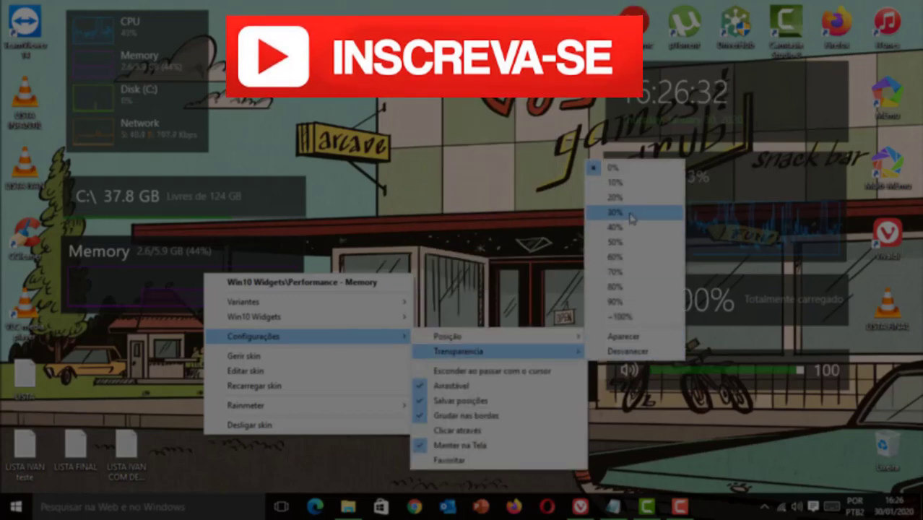